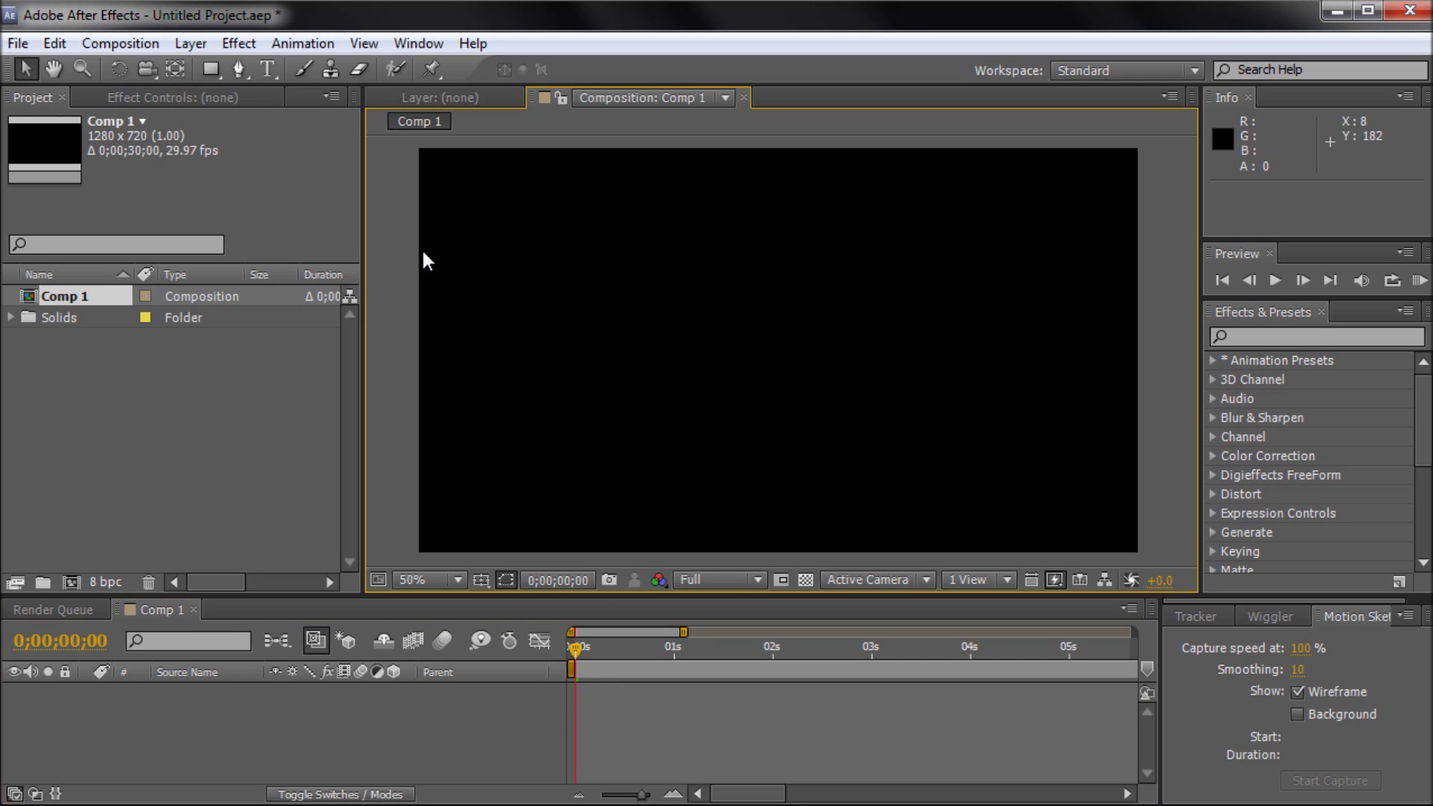
Add a new blue solid layer to Comp 1 through Layer > New > Solid
{"action": "left_click", "coordinate": [185, 46]}
{"action": "mouse_move", "coordinate": [210, 69]}
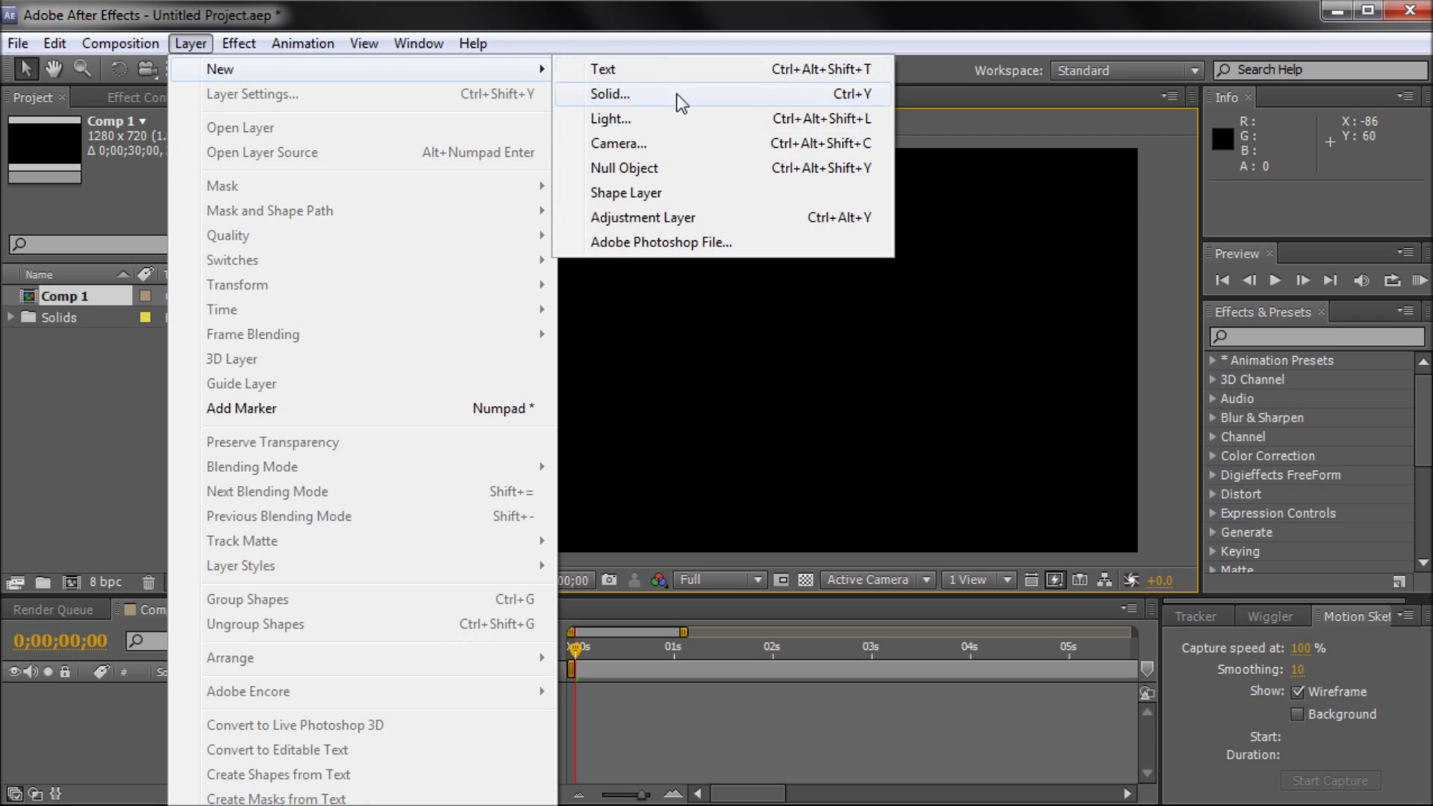
{"action": "left_click", "coordinate": [660, 98]}
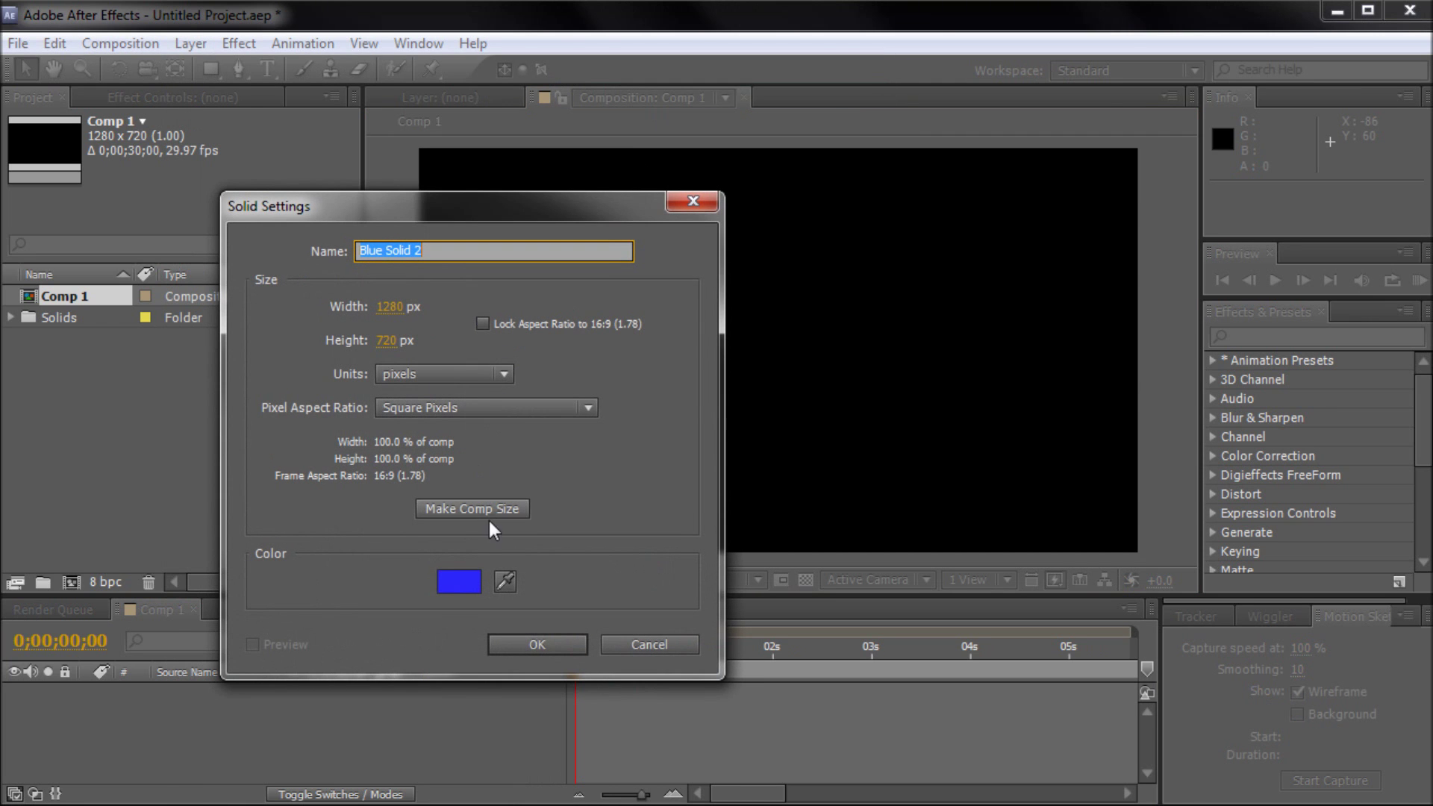
{"action": "left_click", "coordinate": [544, 642]}
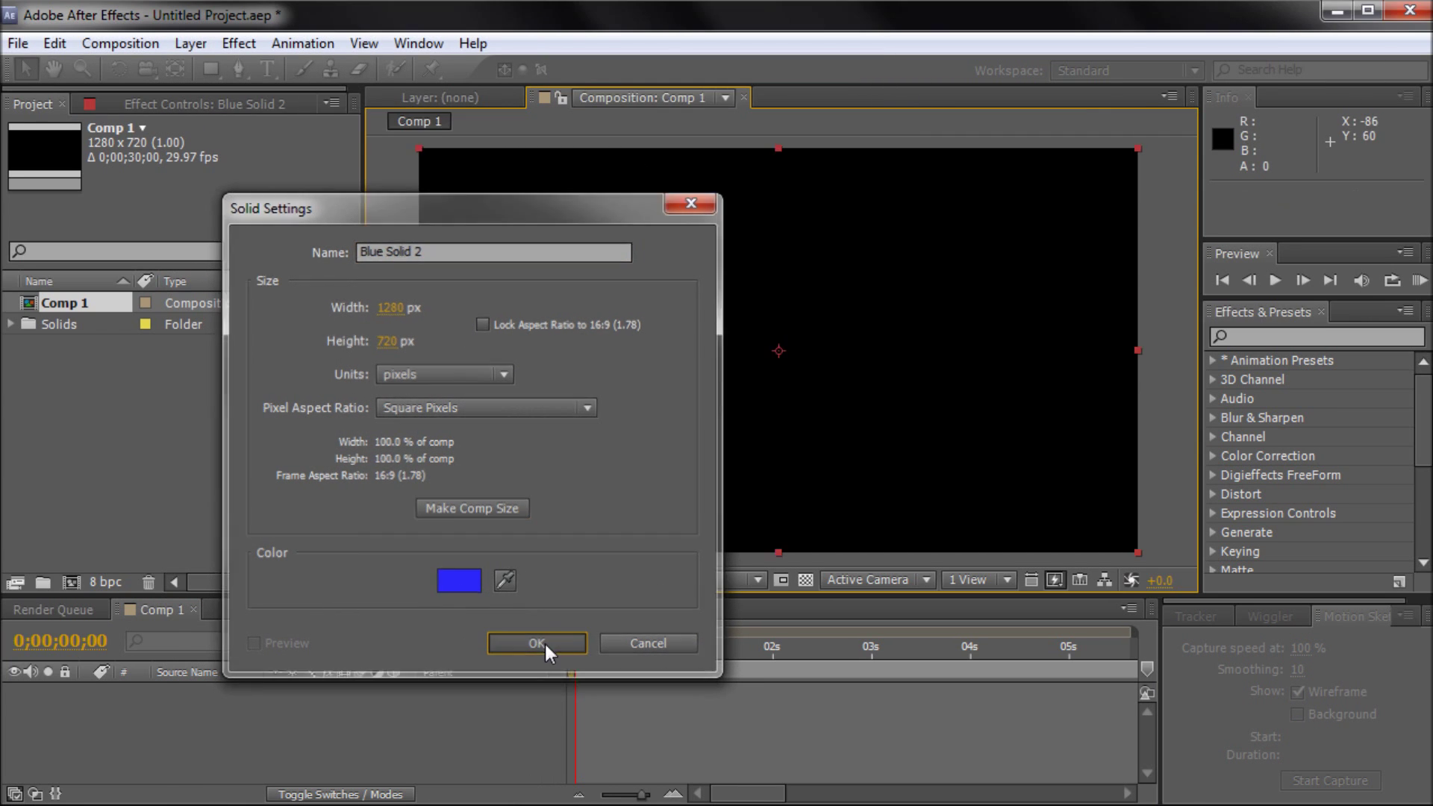
Scale the blue solid down to a tall, narrow rectangle near the lower right
{"action": "left_click_drag", "start_coordinate": [1139, 553], "coordinate": [1043, 484]}
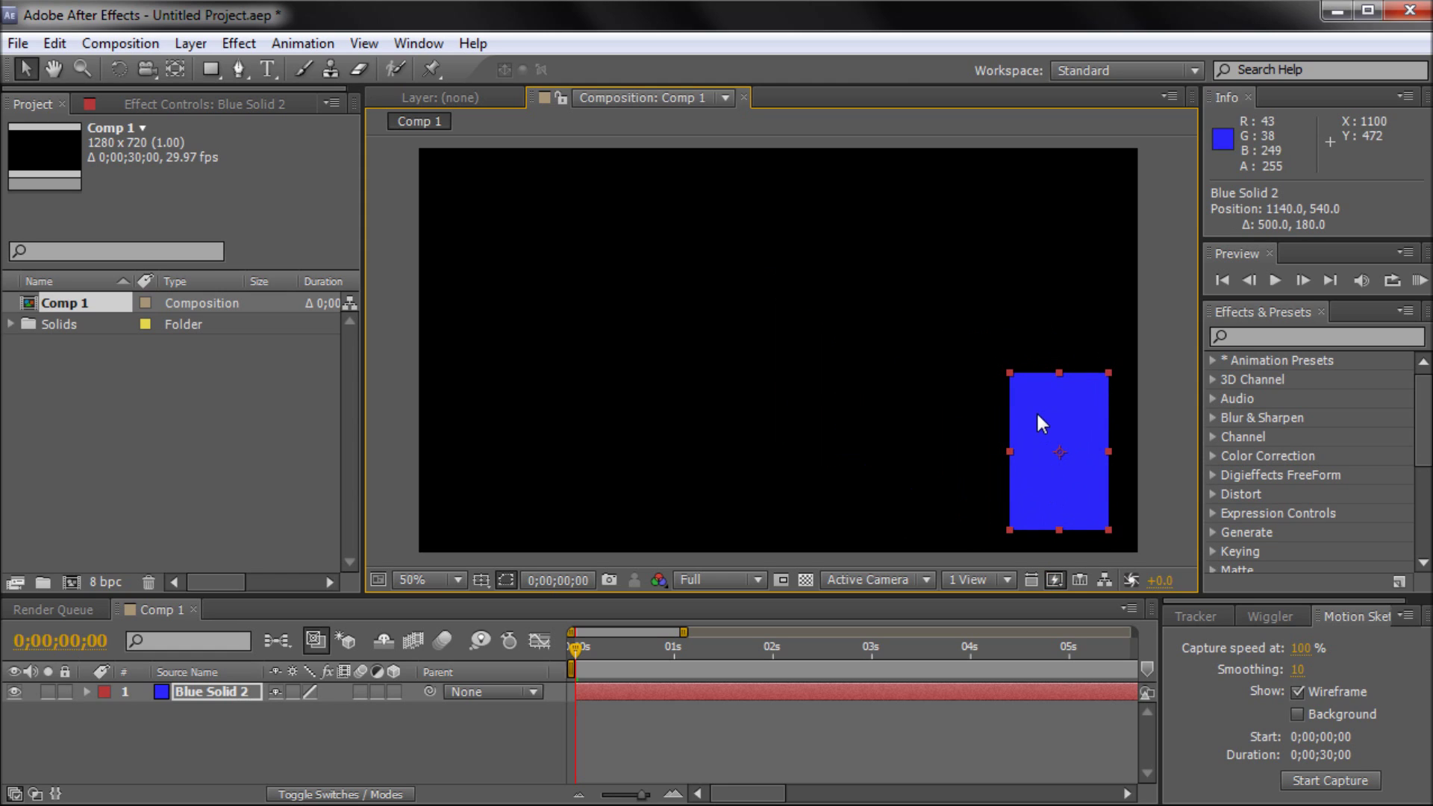
{"action": "left_click", "coordinate": [1150, 319]}
{"action": "left_click", "coordinate": [1068, 403]}
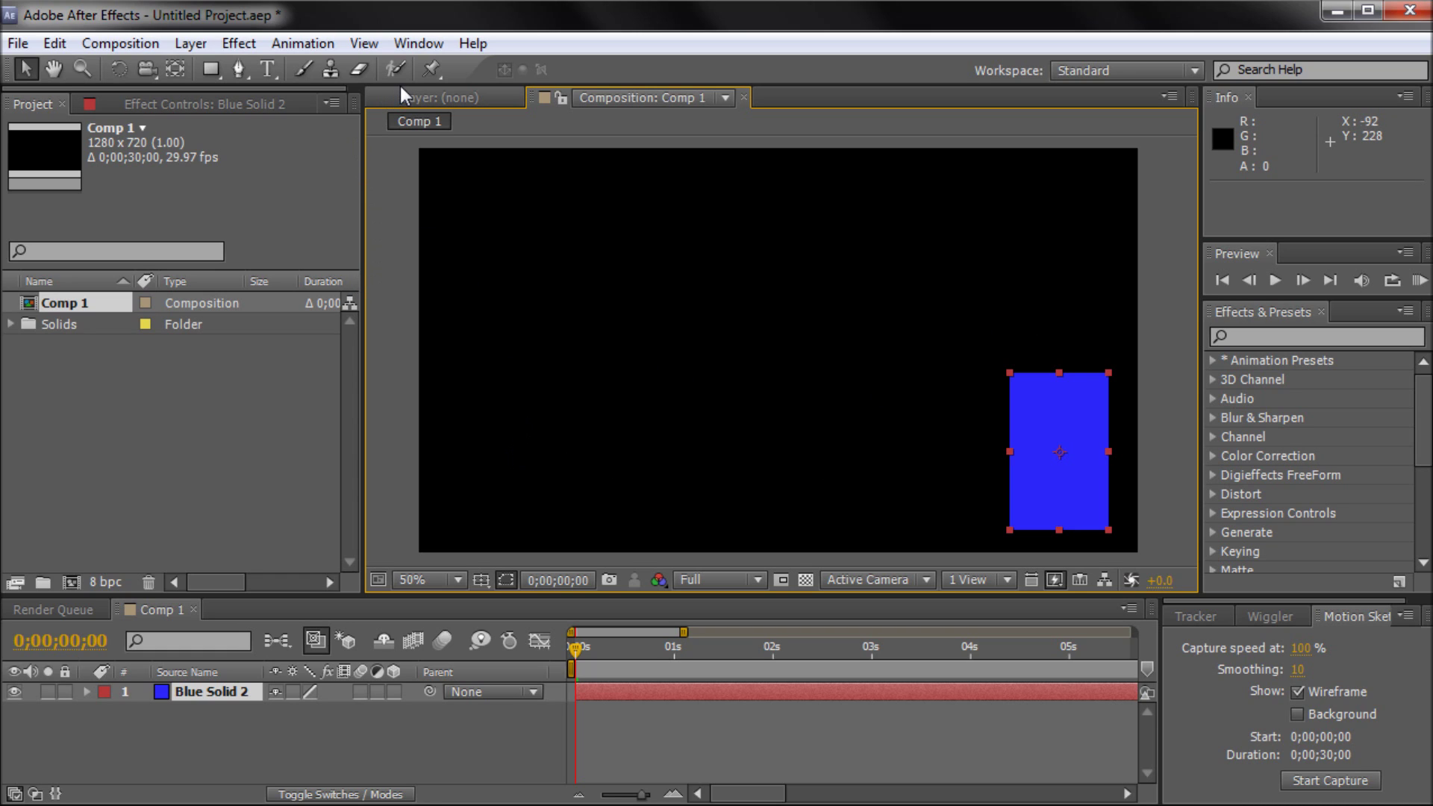
Open the Motion Sketch panel and set its Smoothing value to 1
{"action": "left_click", "coordinate": [419, 44]}
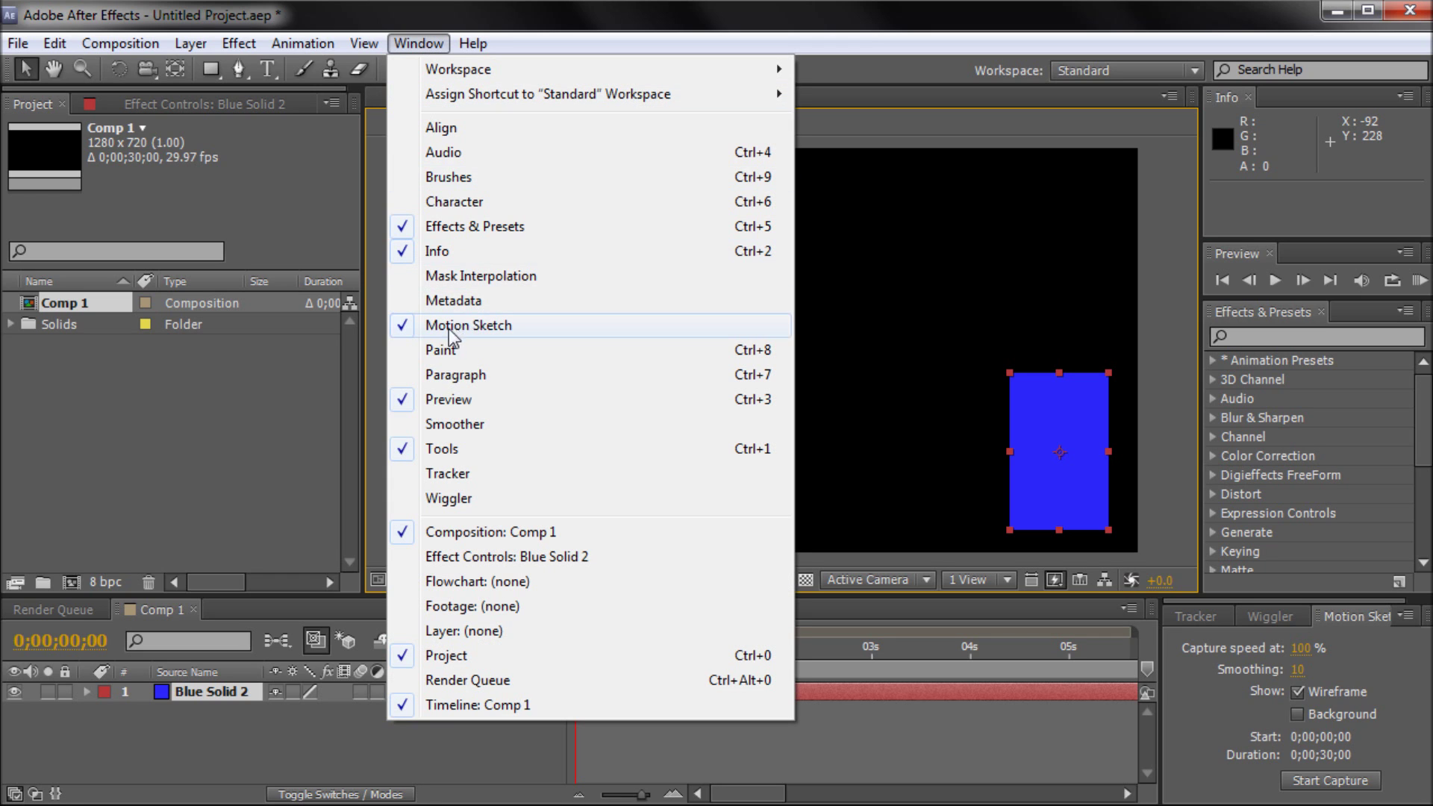
{"action": "left_click", "coordinate": [830, 224]}
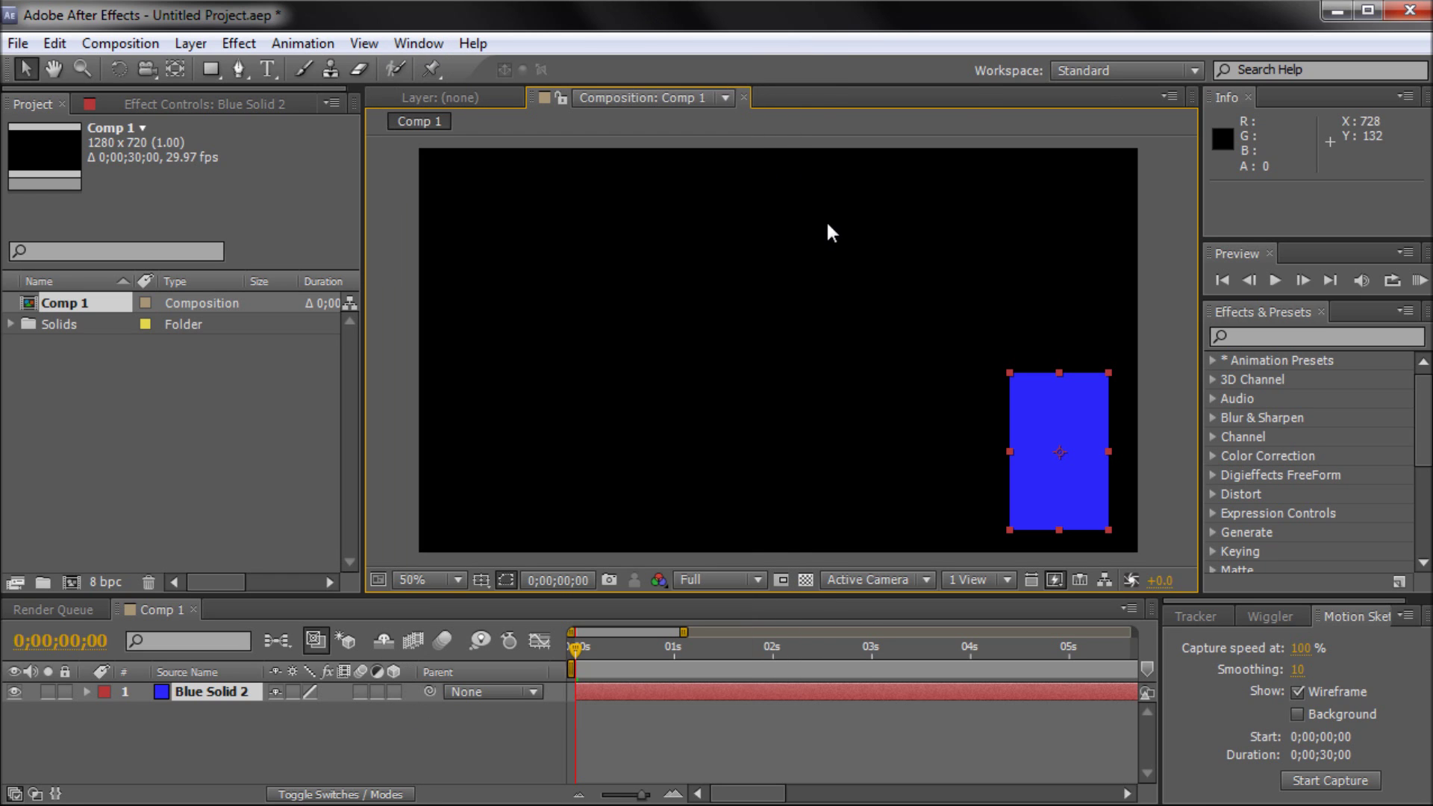
{"action": "left_click_drag", "start_coordinate": [1303, 596], "coordinate": [1306, 544]}
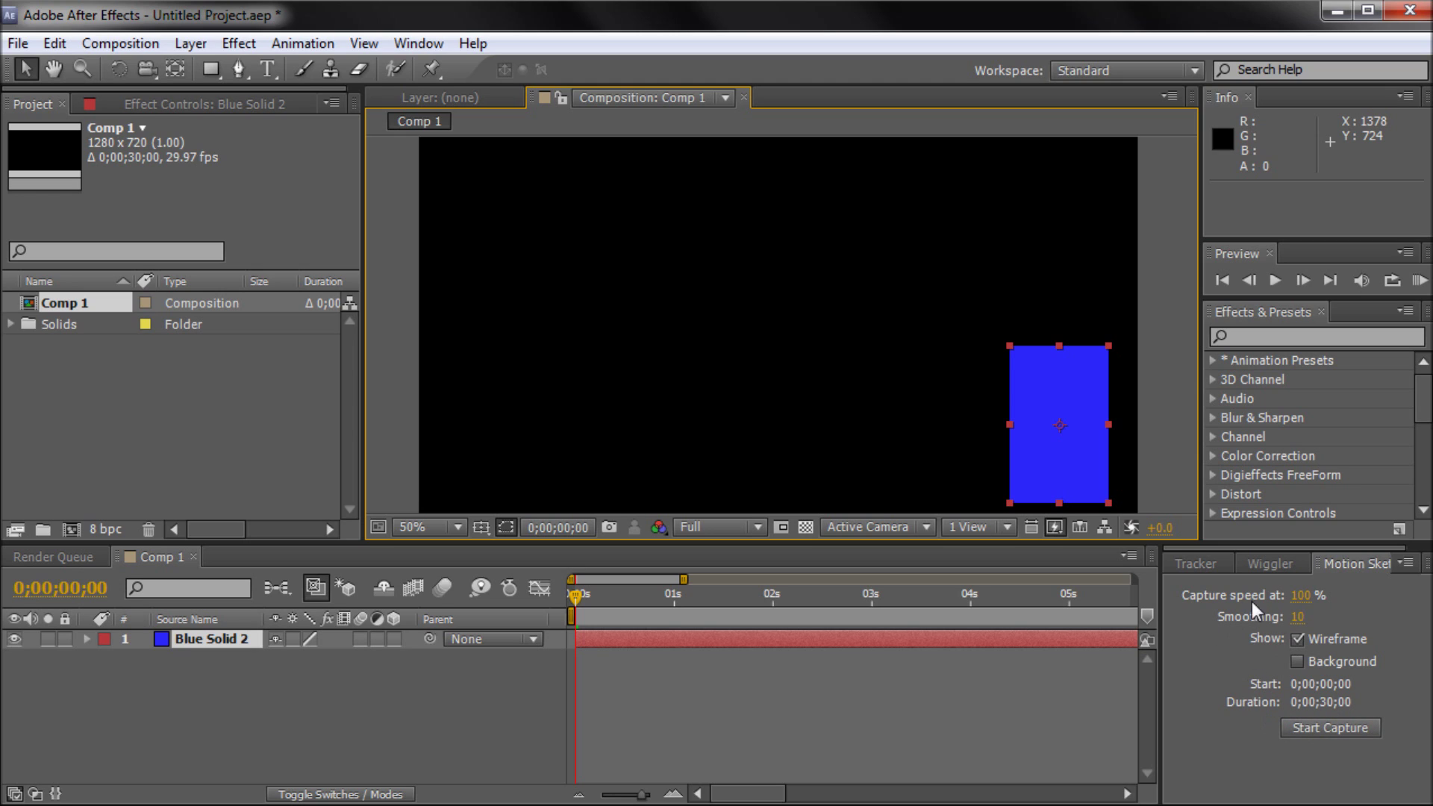
{"action": "left_click", "coordinate": [1298, 618]}
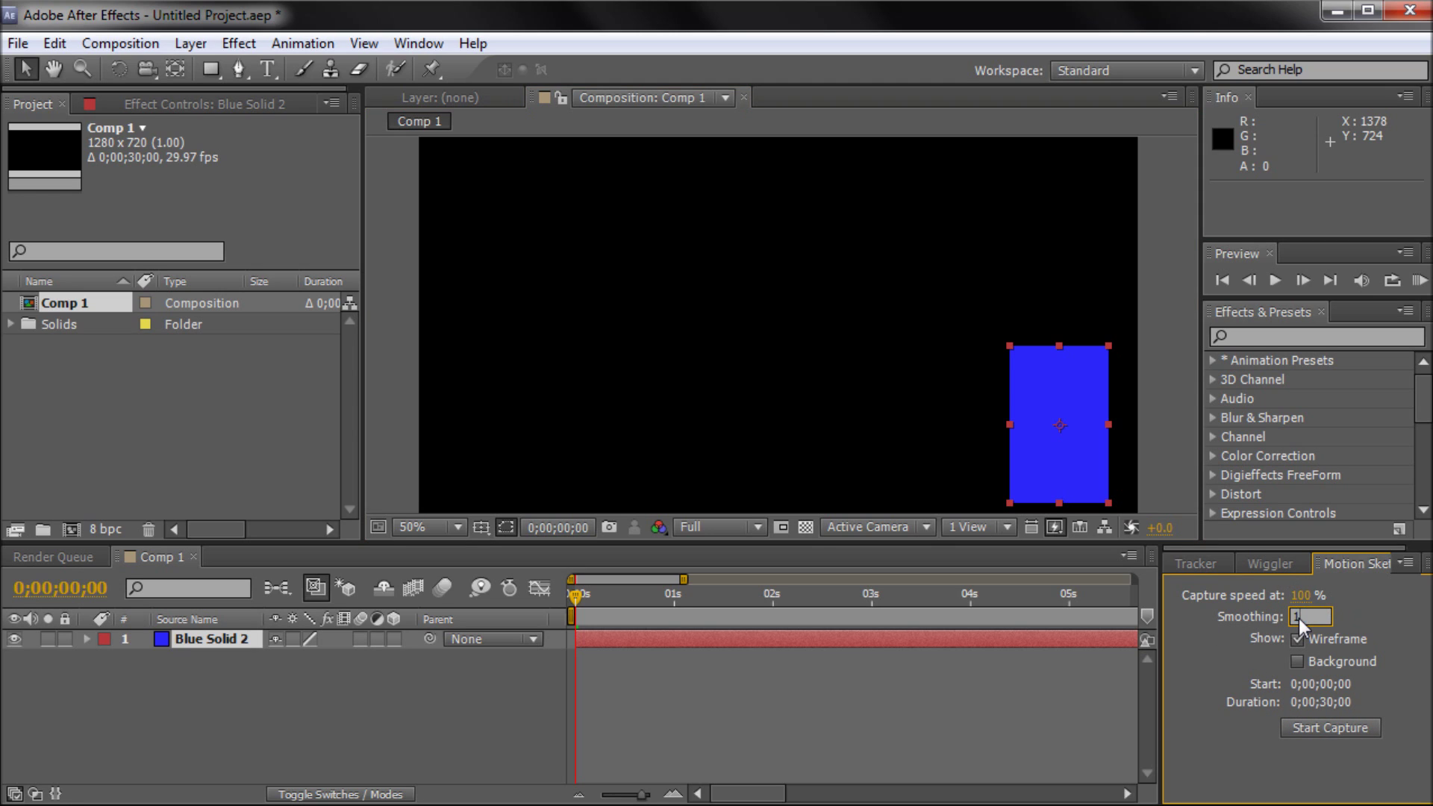
{"action": "type", "text": "1"}
{"action": "key", "text": "Return"}
{"action": "mouse_move", "coordinate": [1210, 545]}
{"action": "left_mouse_down"}
{"action": "mouse_move", "coordinate": [1212, 601]}
{"action": "mouse_move", "coordinate": [1214, 587]}
{"action": "left_mouse_up"}
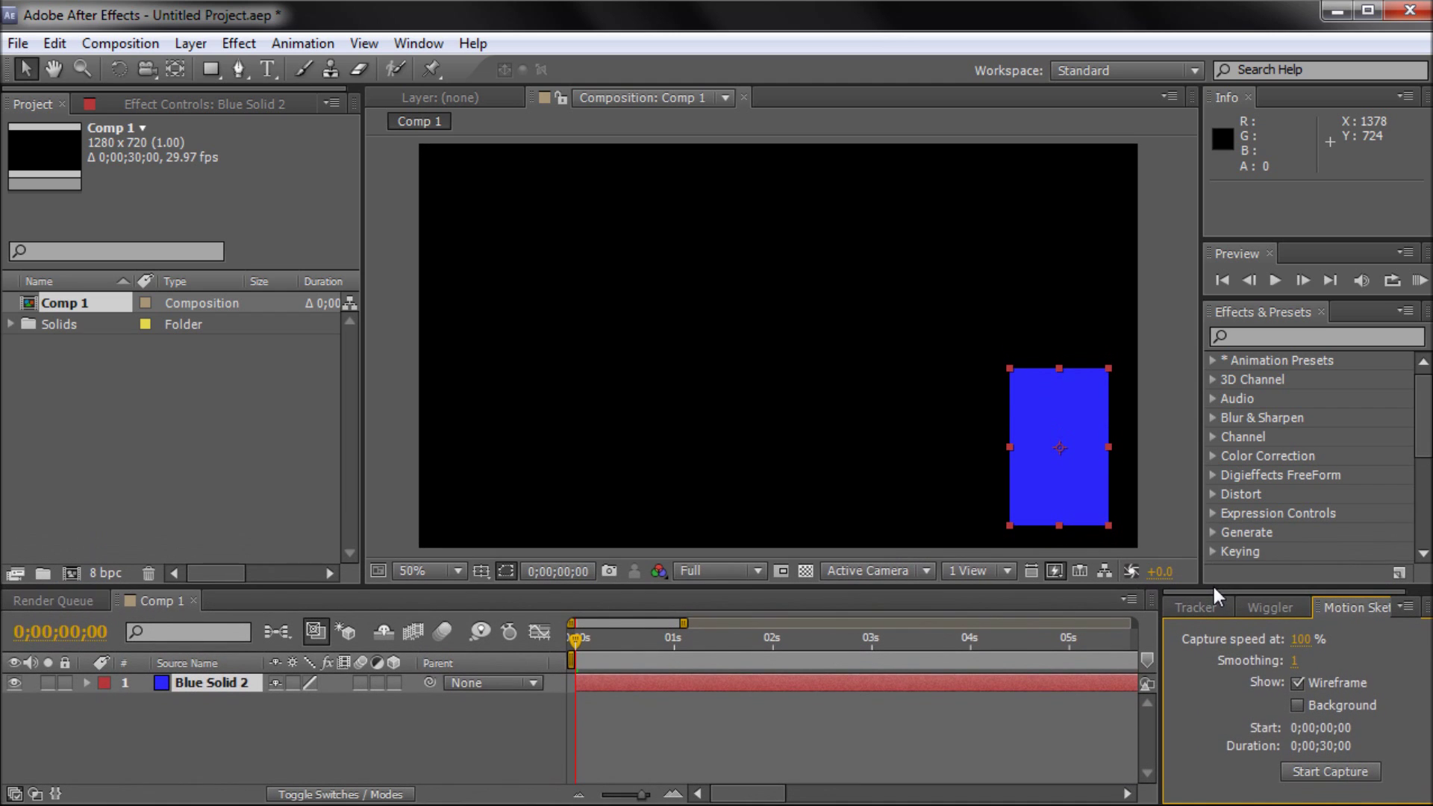
Capture a wavy motion sketch leftward across the comp and reveal the resulting Position keyframes
{"action": "left_click", "coordinate": [1324, 774]}
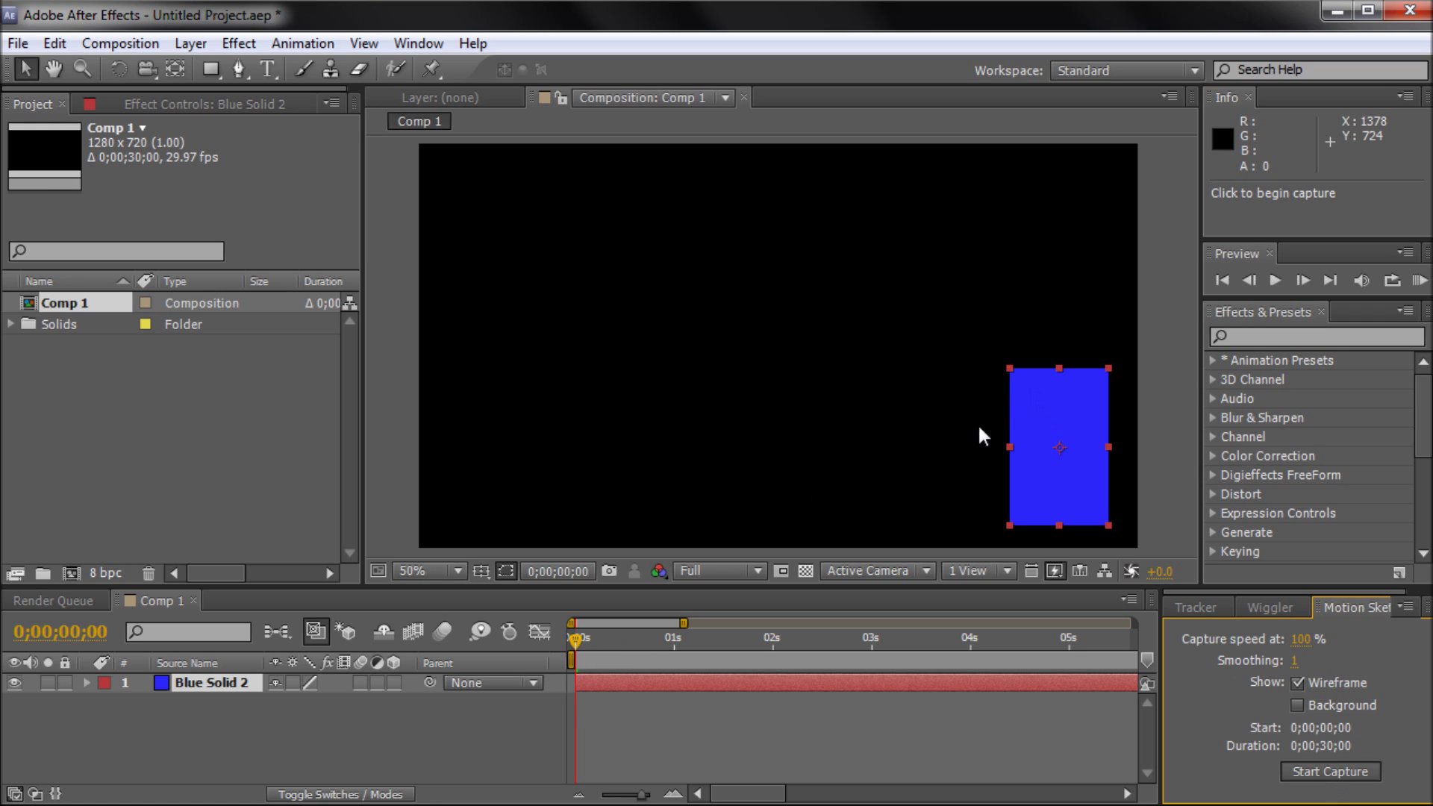
{"action": "mouse_move", "coordinate": [1048, 423]}
{"action": "left_mouse_down"}
{"action": "mouse_move", "coordinate": [1019, 372]}
{"action": "mouse_move", "coordinate": [947, 339]}
{"action": "mouse_move", "coordinate": [840, 431]}
{"action": "mouse_move", "coordinate": [711, 308]}
{"action": "mouse_move", "coordinate": [662, 336]}
{"action": "mouse_move", "coordinate": [622, 404]}
{"action": "mouse_move", "coordinate": [576, 424]}
{"action": "mouse_move", "coordinate": [519, 411]}
{"action": "mouse_move", "coordinate": [447, 352]}
{"action": "left_mouse_up"}
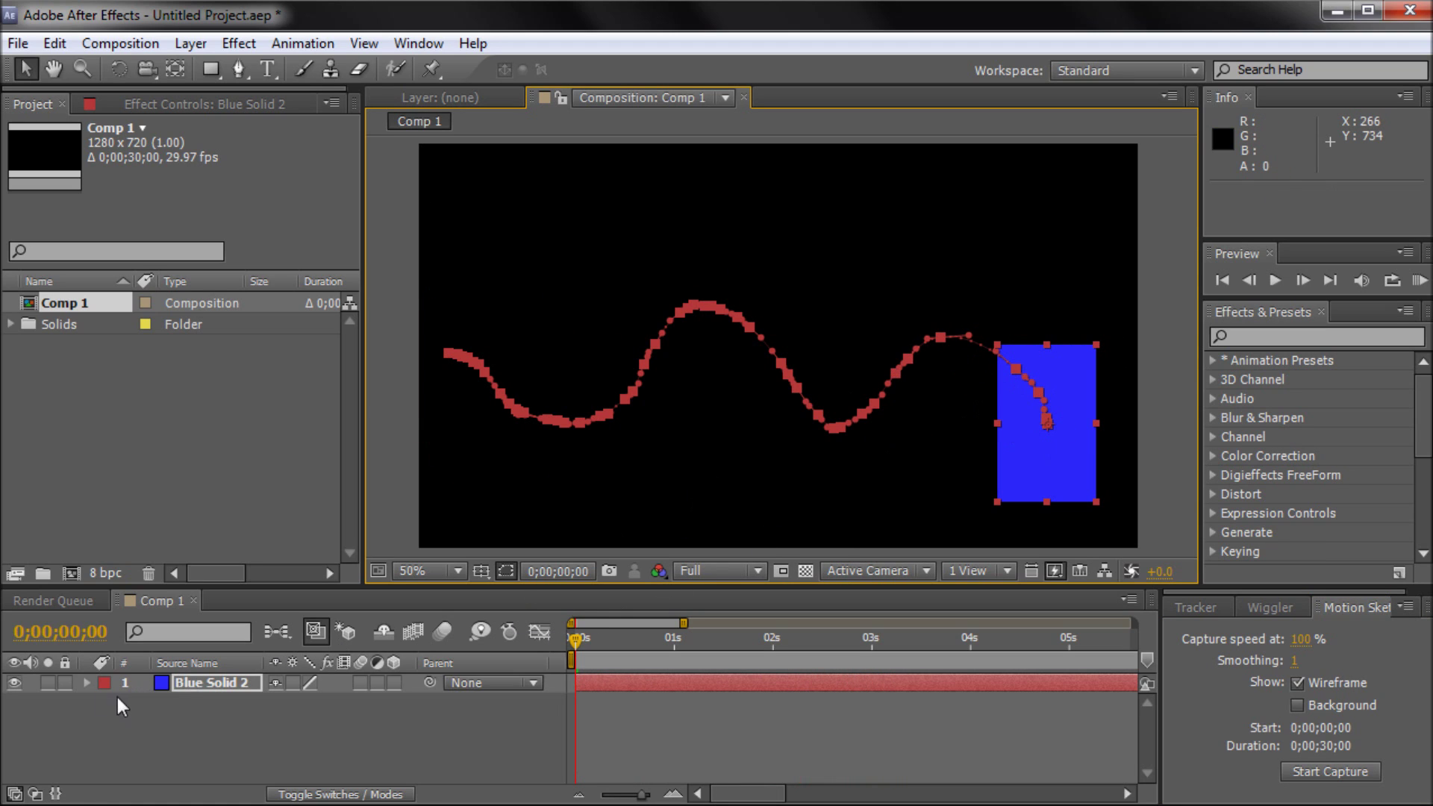
{"action": "left_click", "coordinate": [86, 682]}
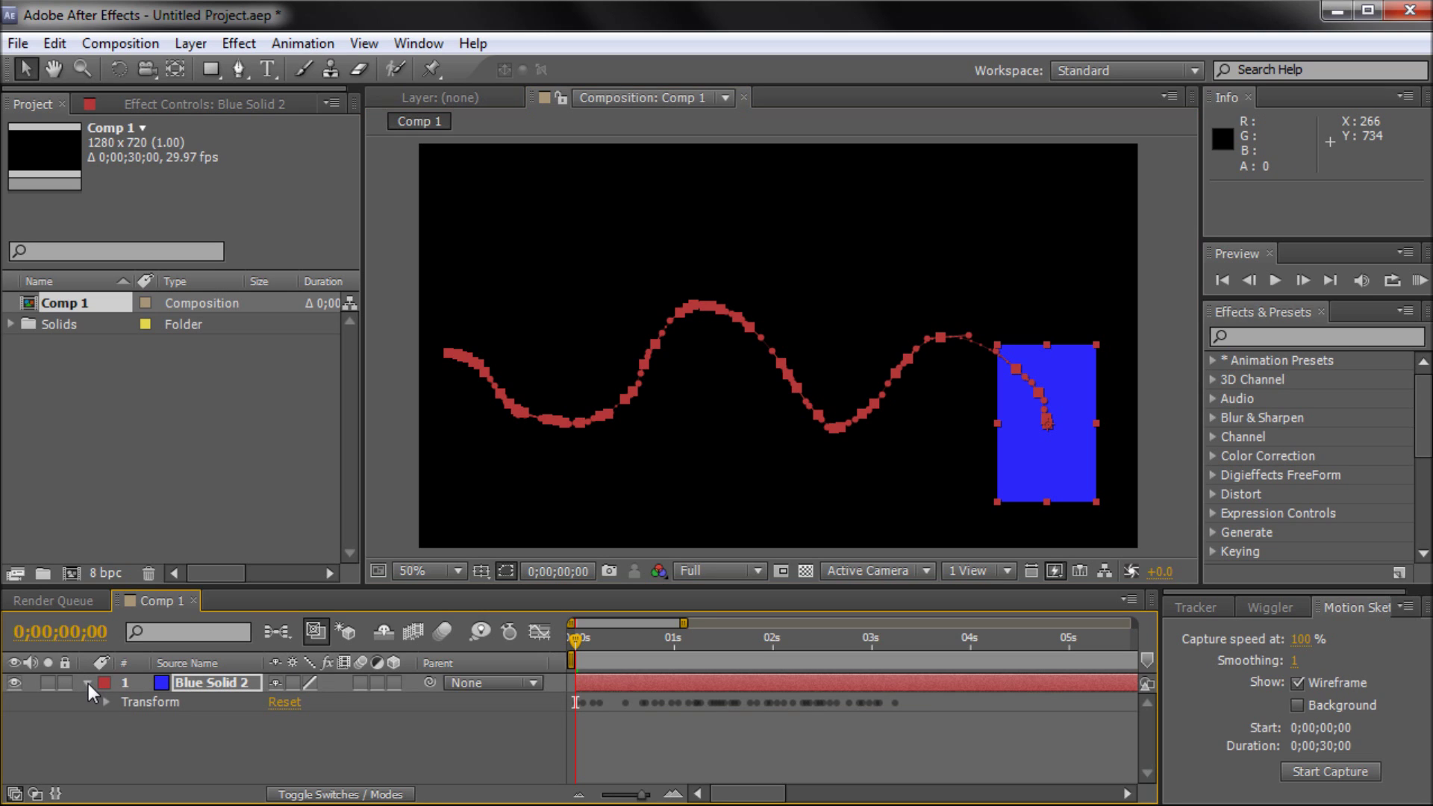
{"action": "left_click", "coordinate": [102, 700]}
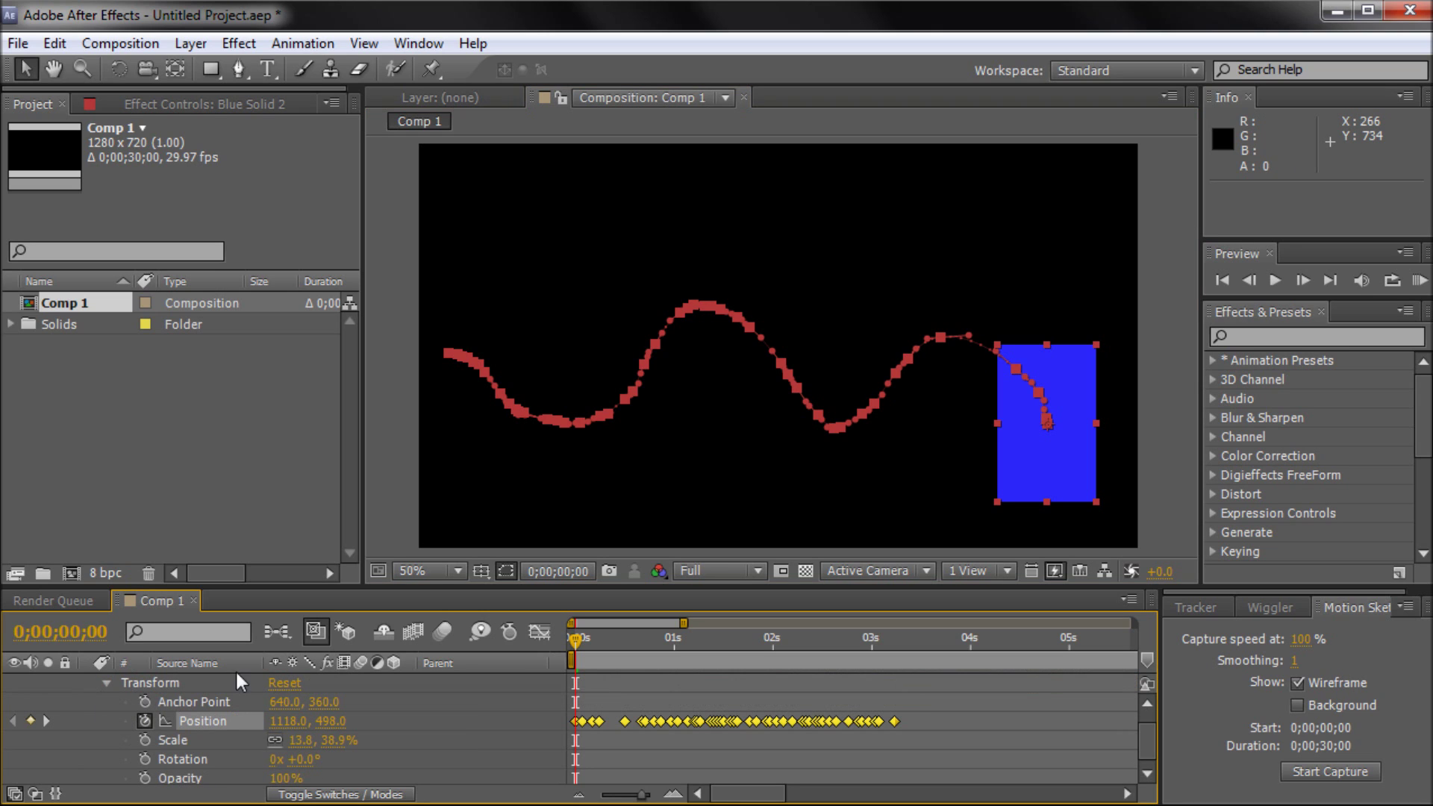
At 0;00;01;07, drag the solid upward to raise that point of the sketched path
{"action": "left_click_drag", "start_coordinate": [962, 756], "coordinate": [674, 687]}
{"action": "left_click", "coordinate": [1008, 707]}
{"action": "left_click", "coordinate": [895, 444]}
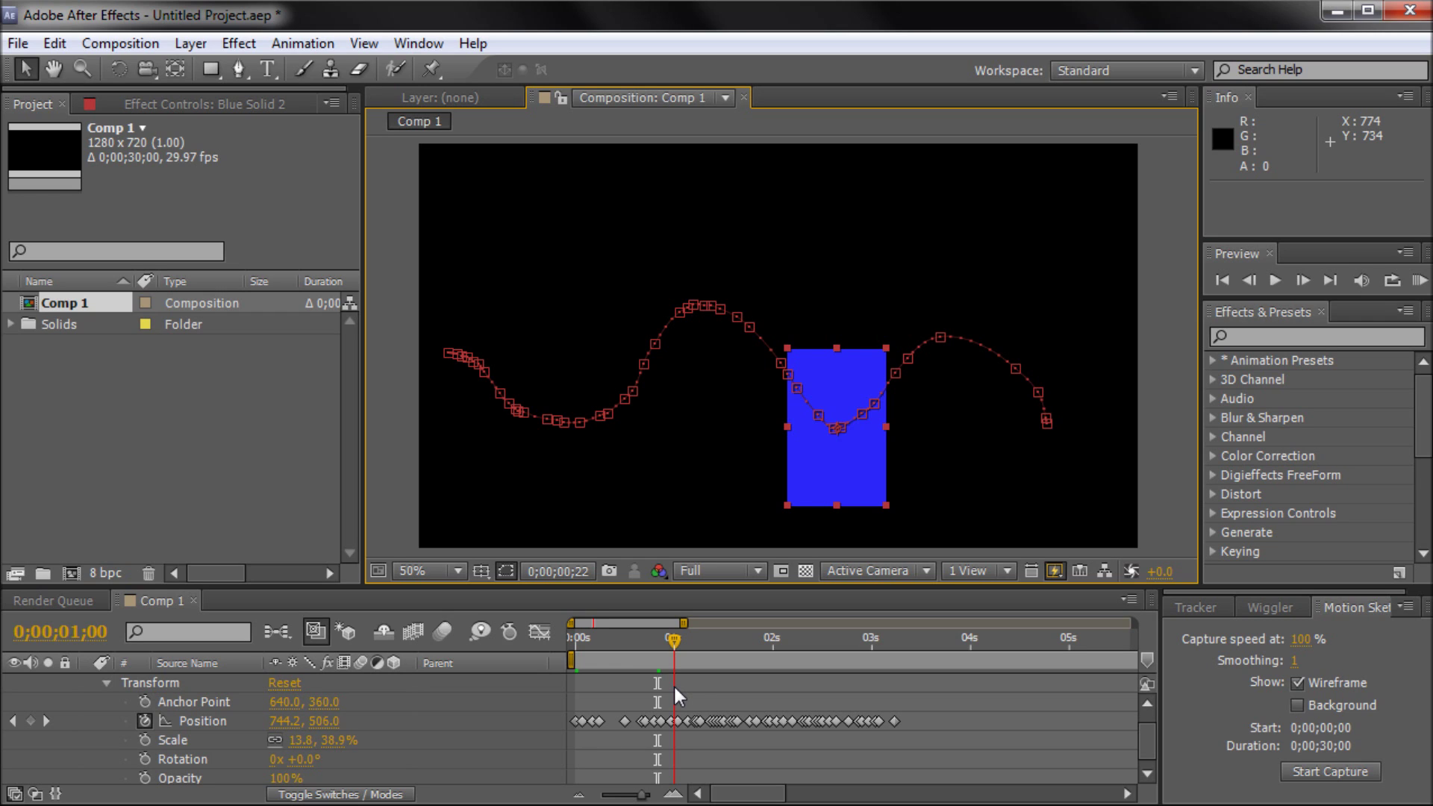
{"action": "left_click_drag", "start_coordinate": [674, 686], "coordinate": [697, 689]}
{"action": "left_click", "coordinate": [734, 722]}
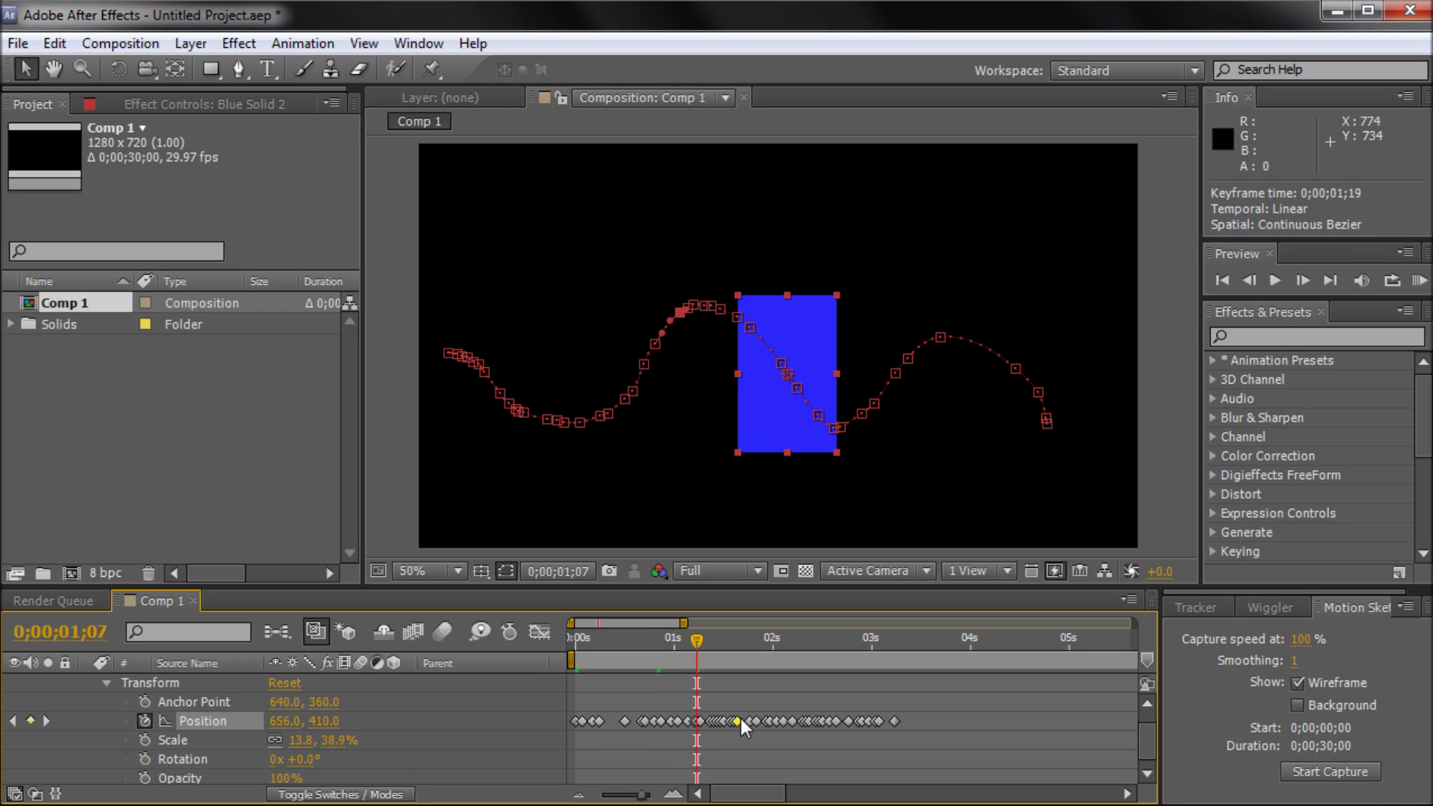
{"action": "left_click_drag", "start_coordinate": [769, 367], "coordinate": [769, 259]}
{"action": "mouse_move", "coordinate": [692, 641]}
{"action": "left_mouse_down"}
{"action": "mouse_move", "coordinate": [665, 640]}
{"action": "mouse_move", "coordinate": [718, 644]}
{"action": "mouse_move", "coordinate": [674, 653]}
{"action": "mouse_move", "coordinate": [703, 654]}
{"action": "left_mouse_up"}
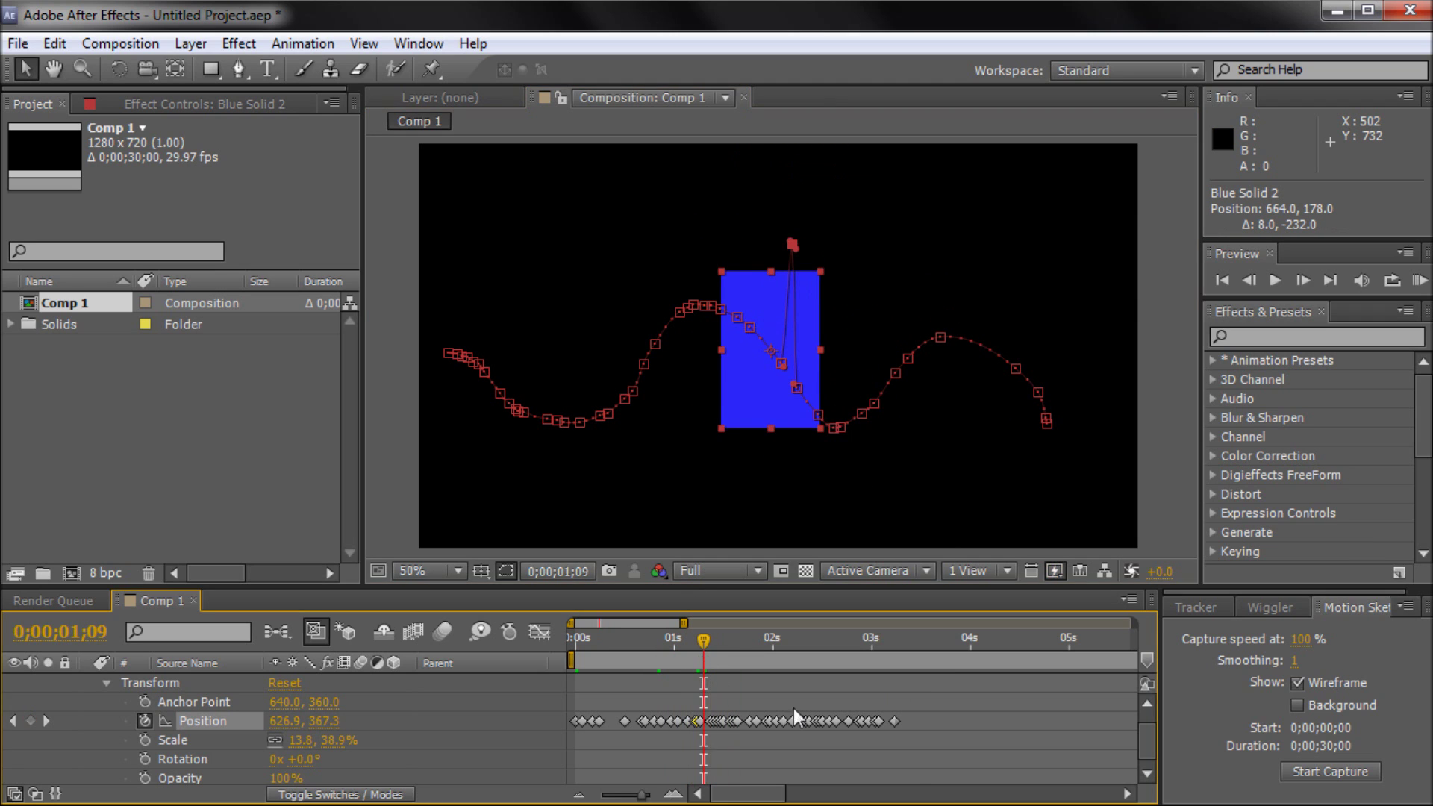
{"action": "left_click", "coordinate": [925, 732]}
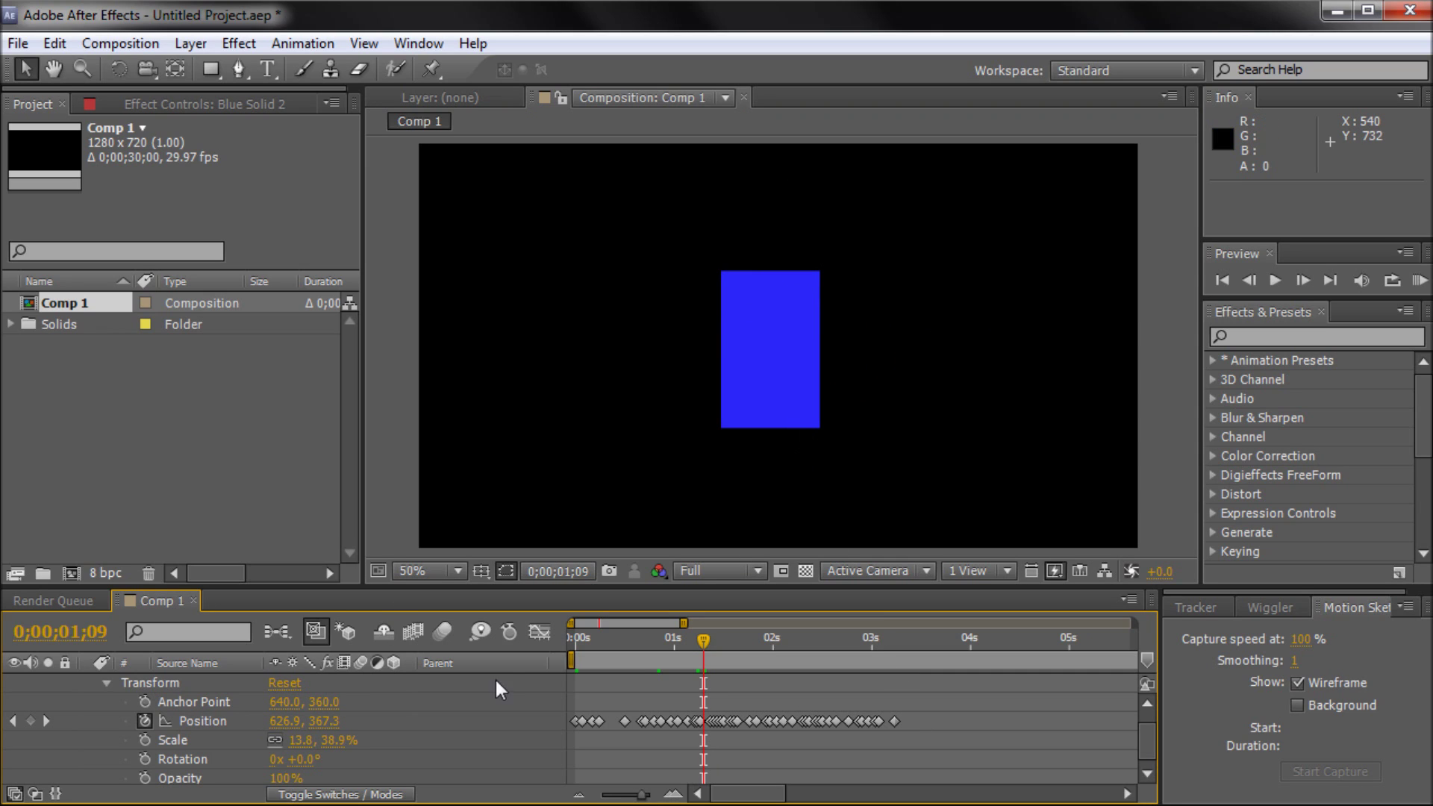
Delete all of Blue Solid 2's sketched Position keyframes
{"action": "left_click", "coordinate": [106, 684]}
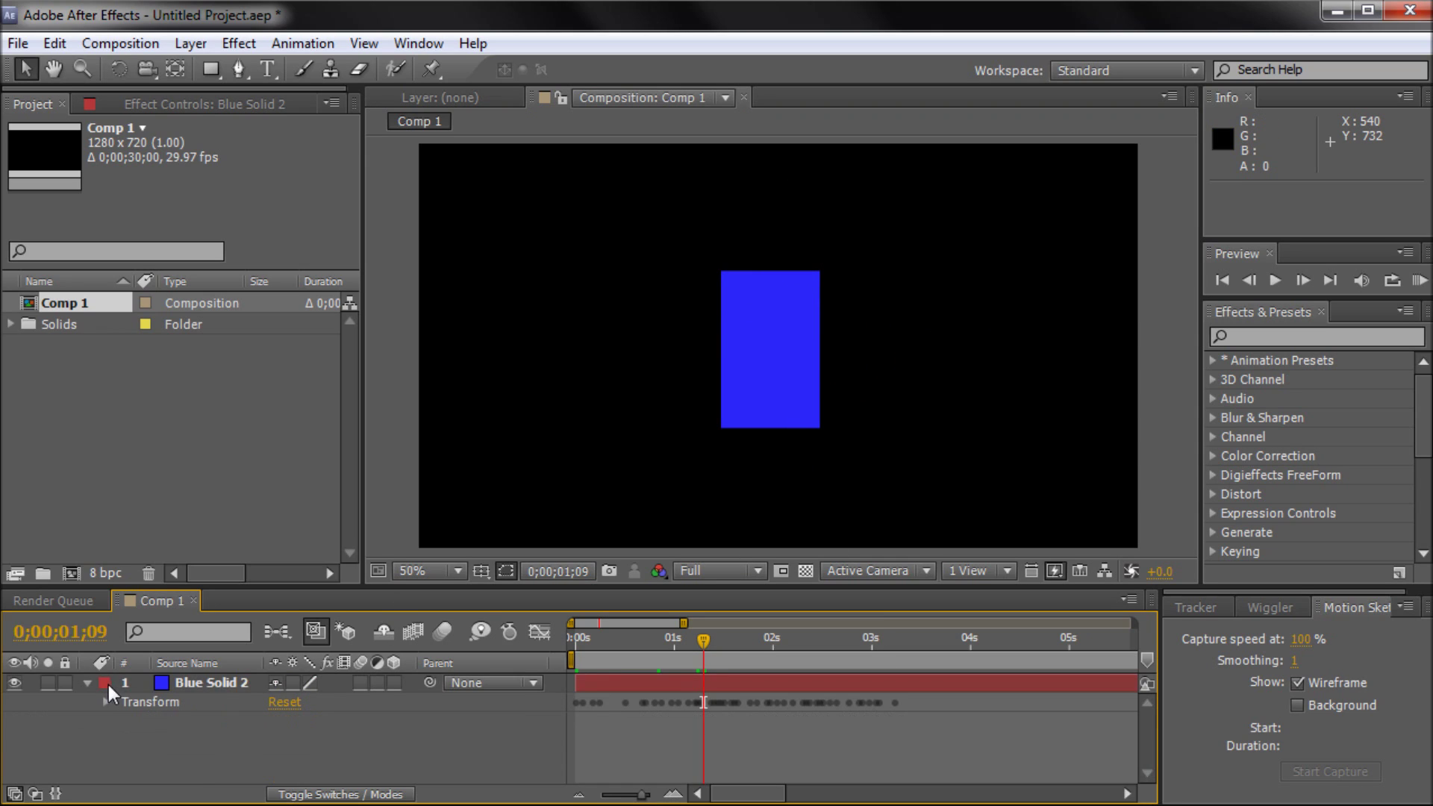
{"action": "left_click", "coordinate": [225, 686]}
{"action": "left_click", "coordinate": [759, 723]}
{"action": "left_click", "coordinate": [165, 704]}
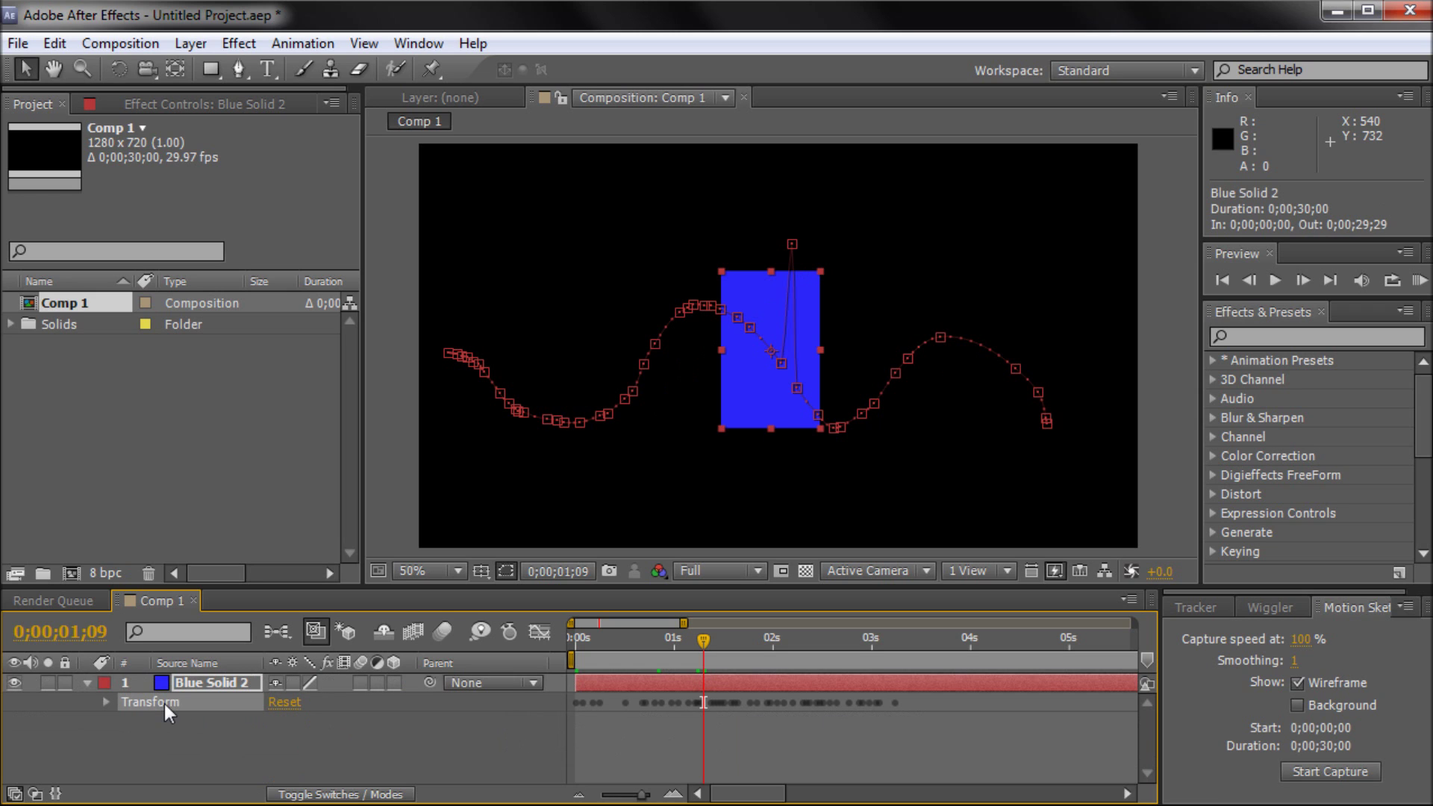
{"action": "left_click", "coordinate": [106, 702]}
{"action": "left_click", "coordinate": [939, 754]}
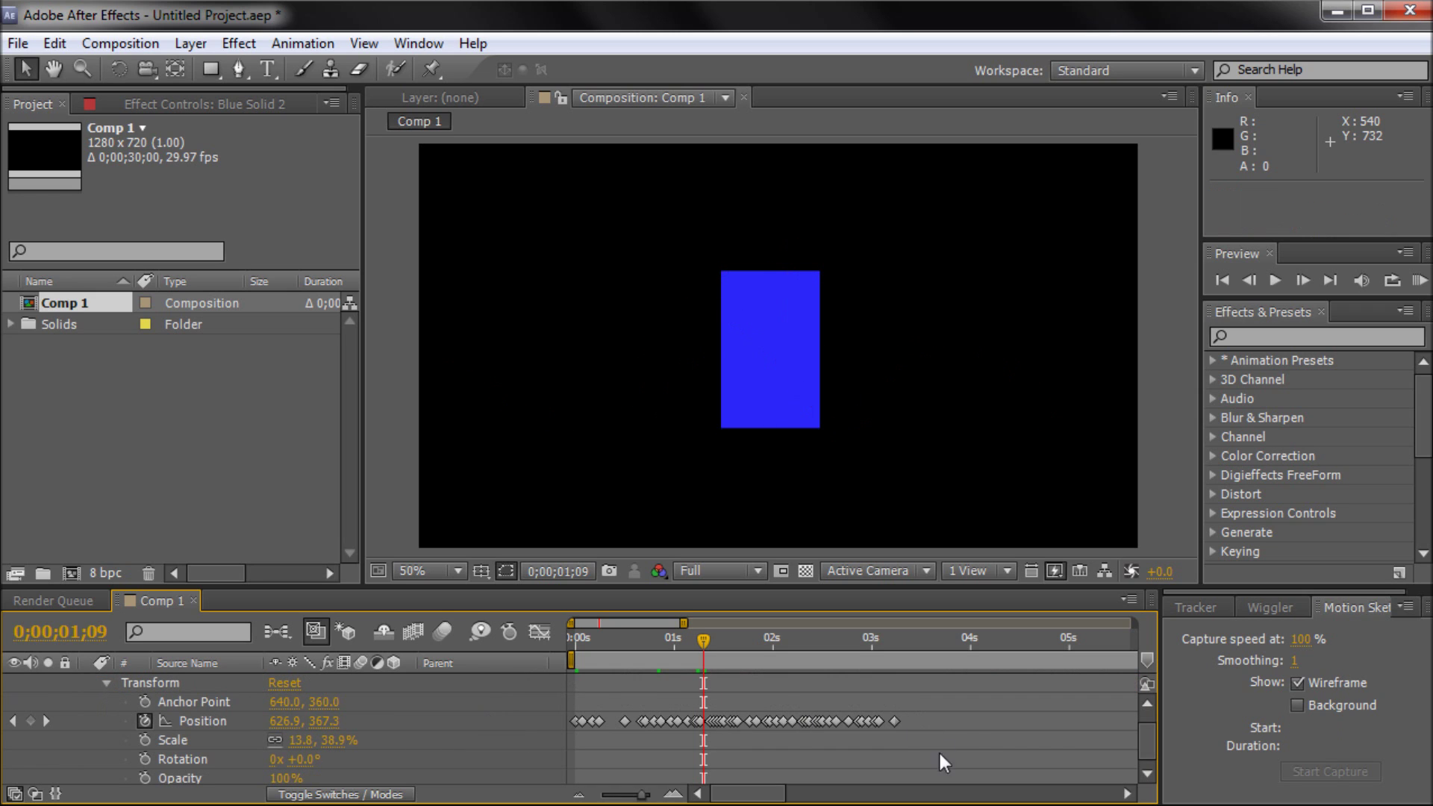
{"action": "left_click_drag", "start_coordinate": [939, 754], "coordinate": [537, 679]}
{"action": "key", "text": "Delete"}
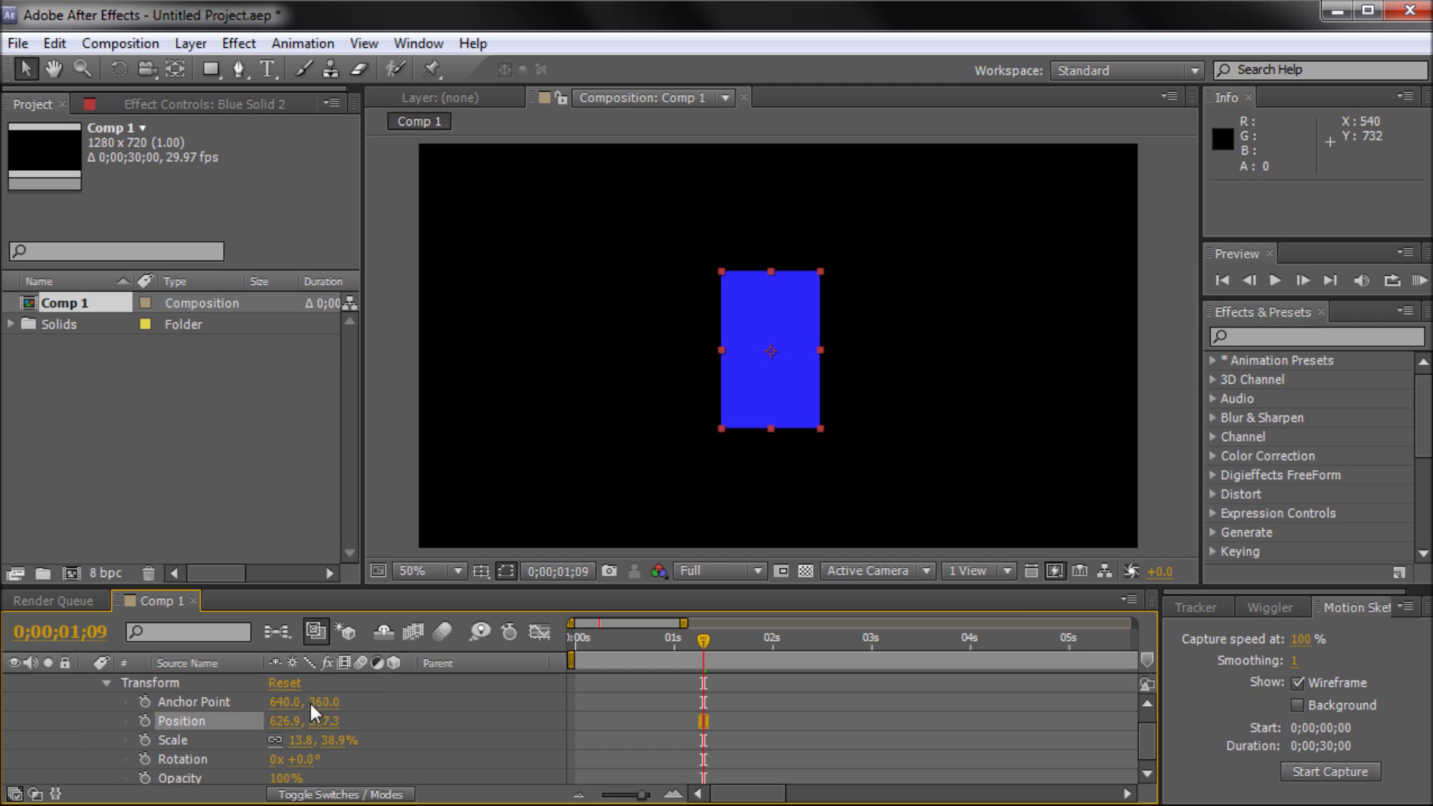
Move the blue solid to the lower right and rewind time to 0;00;00;00
{"action": "left_click", "coordinate": [107, 683]}
{"action": "left_click_drag", "start_coordinate": [780, 398], "coordinate": [1071, 493]}
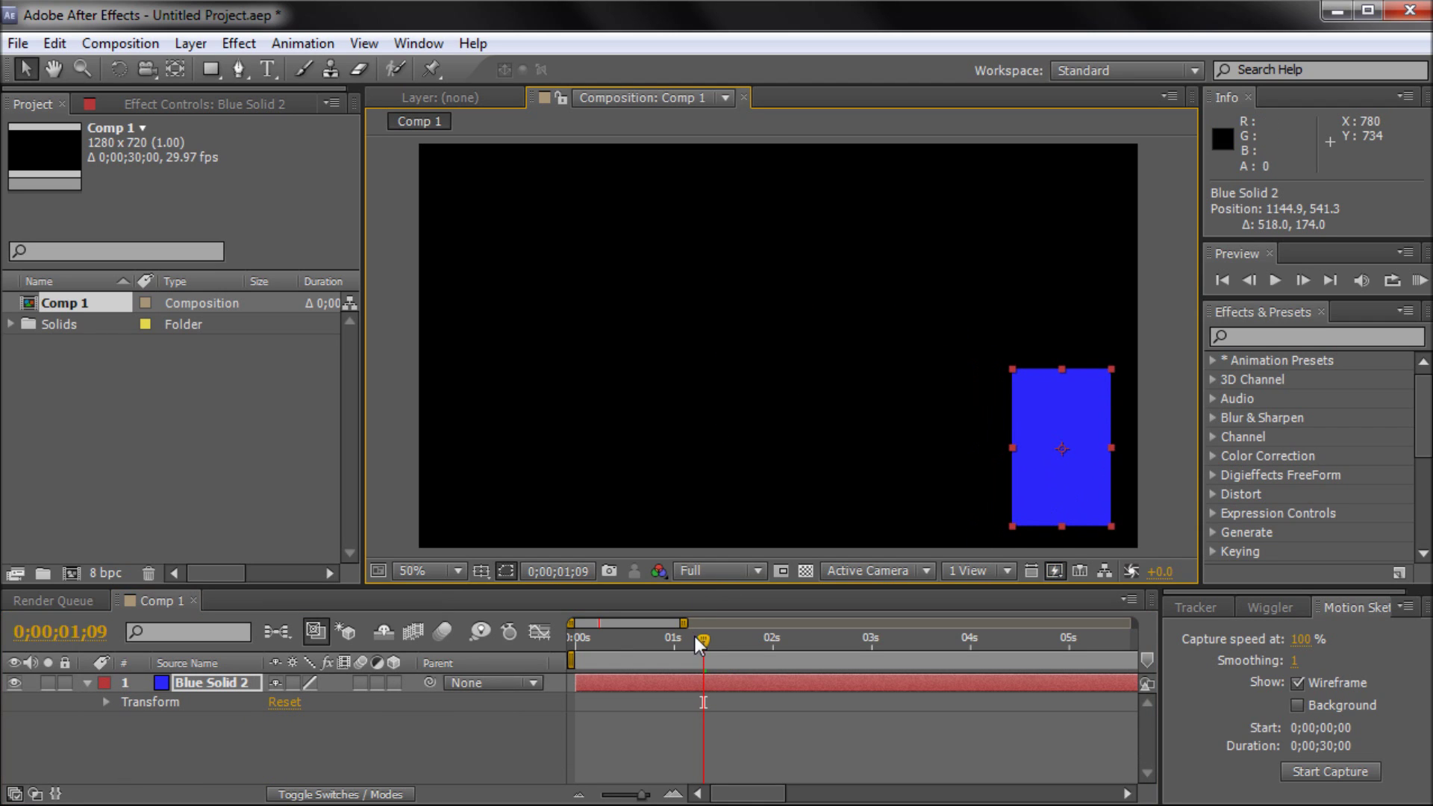
{"action": "left_click_drag", "start_coordinate": [694, 636], "coordinate": [553, 629]}
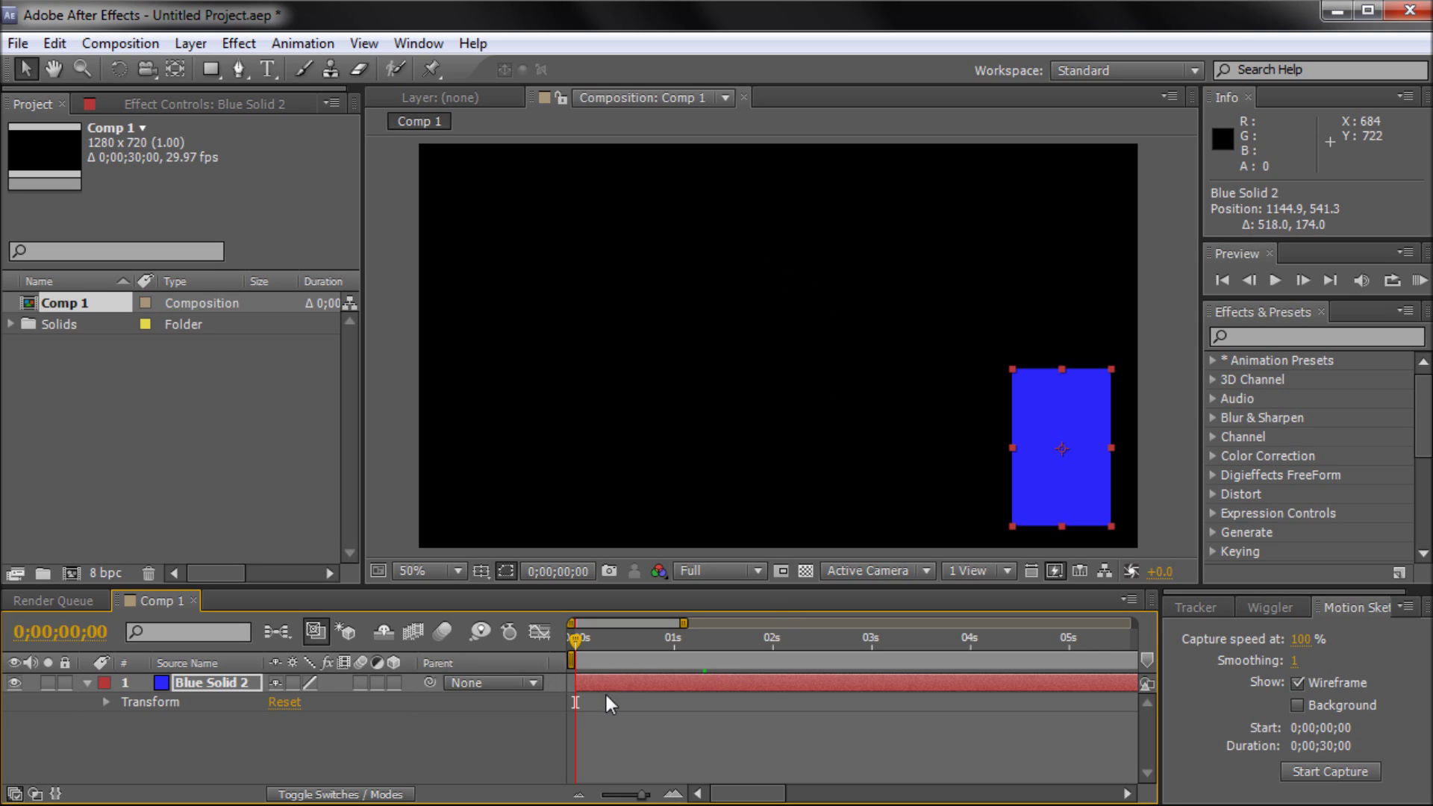
{"action": "left_click", "coordinate": [1295, 664]}
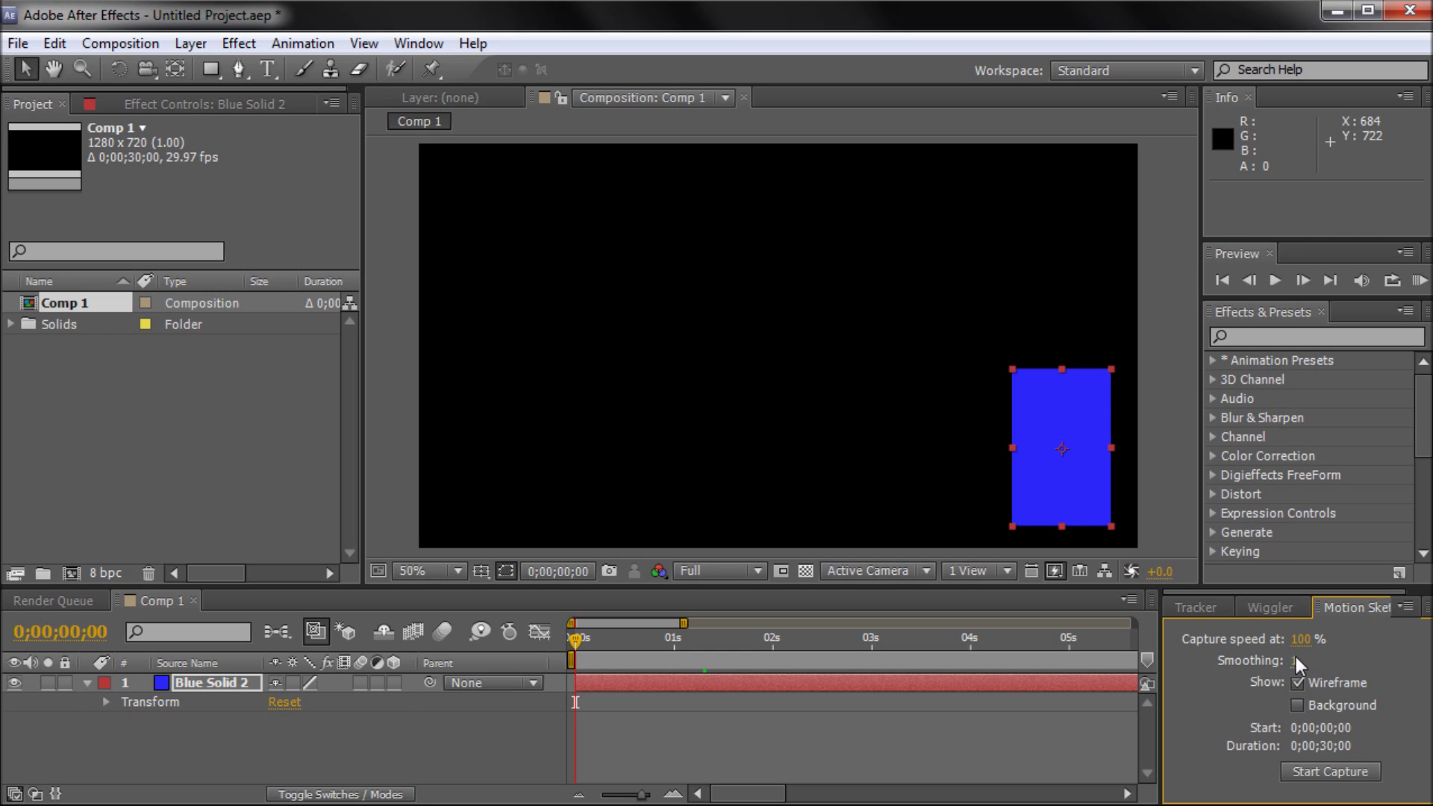
{"action": "left_click", "coordinate": [1296, 660]}
Set Motion Sketch smoothing to 10 and capture a new wavy path across the comp
{"action": "type", "text": "10"}
{"action": "key", "text": "Return"}
{"action": "left_click", "coordinate": [1331, 766]}
{"action": "mouse_move", "coordinate": [1053, 429]}
{"action": "left_mouse_down"}
{"action": "mouse_move", "coordinate": [972, 333]}
{"action": "mouse_move", "coordinate": [933, 316]}
{"action": "mouse_move", "coordinate": [881, 322]}
{"action": "mouse_move", "coordinate": [809, 421]}
{"action": "mouse_move", "coordinate": [767, 420]}
{"action": "left_mouse_up"}
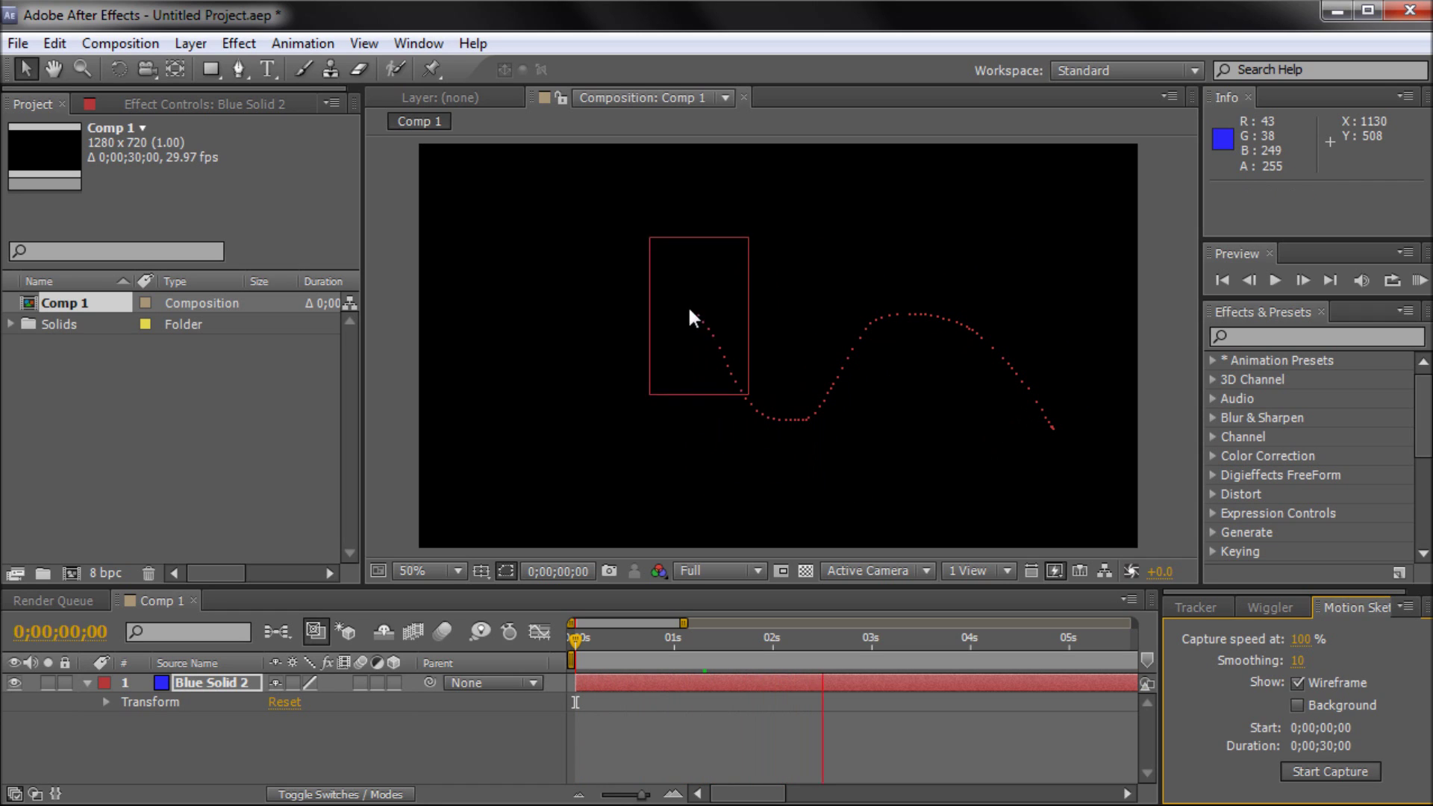
{"action": "mouse_move", "coordinate": [689, 310]}
{"action": "left_mouse_down"}
{"action": "mouse_move", "coordinate": [642, 292]}
{"action": "mouse_move", "coordinate": [595, 305]}
{"action": "mouse_move", "coordinate": [545, 406]}
{"action": "mouse_move", "coordinate": [516, 411]}
{"action": "mouse_move", "coordinate": [453, 316]}
{"action": "left_mouse_up"}
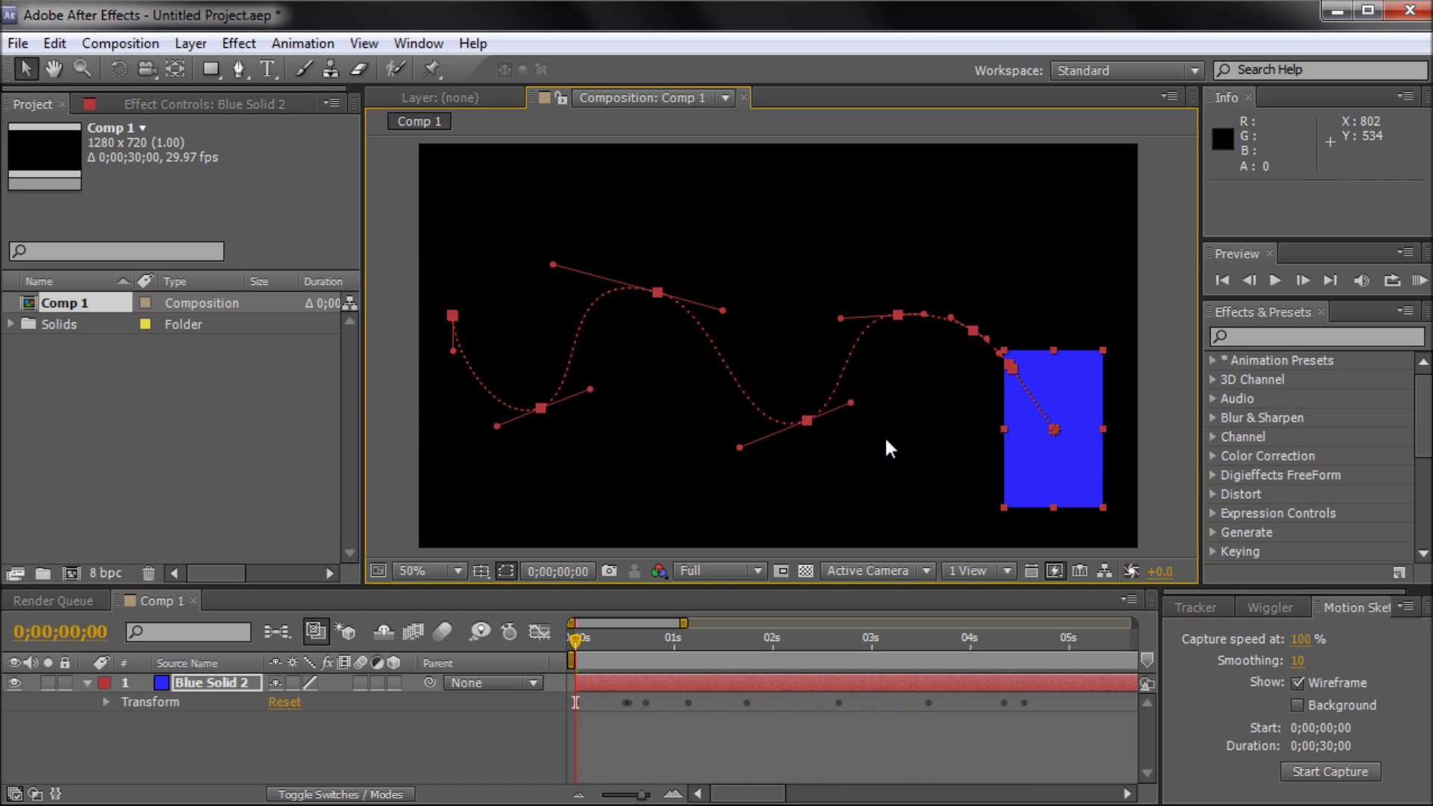
Reveal the resulting nine Position keyframes and scrub to preview the motion
{"action": "left_click", "coordinate": [107, 702]}
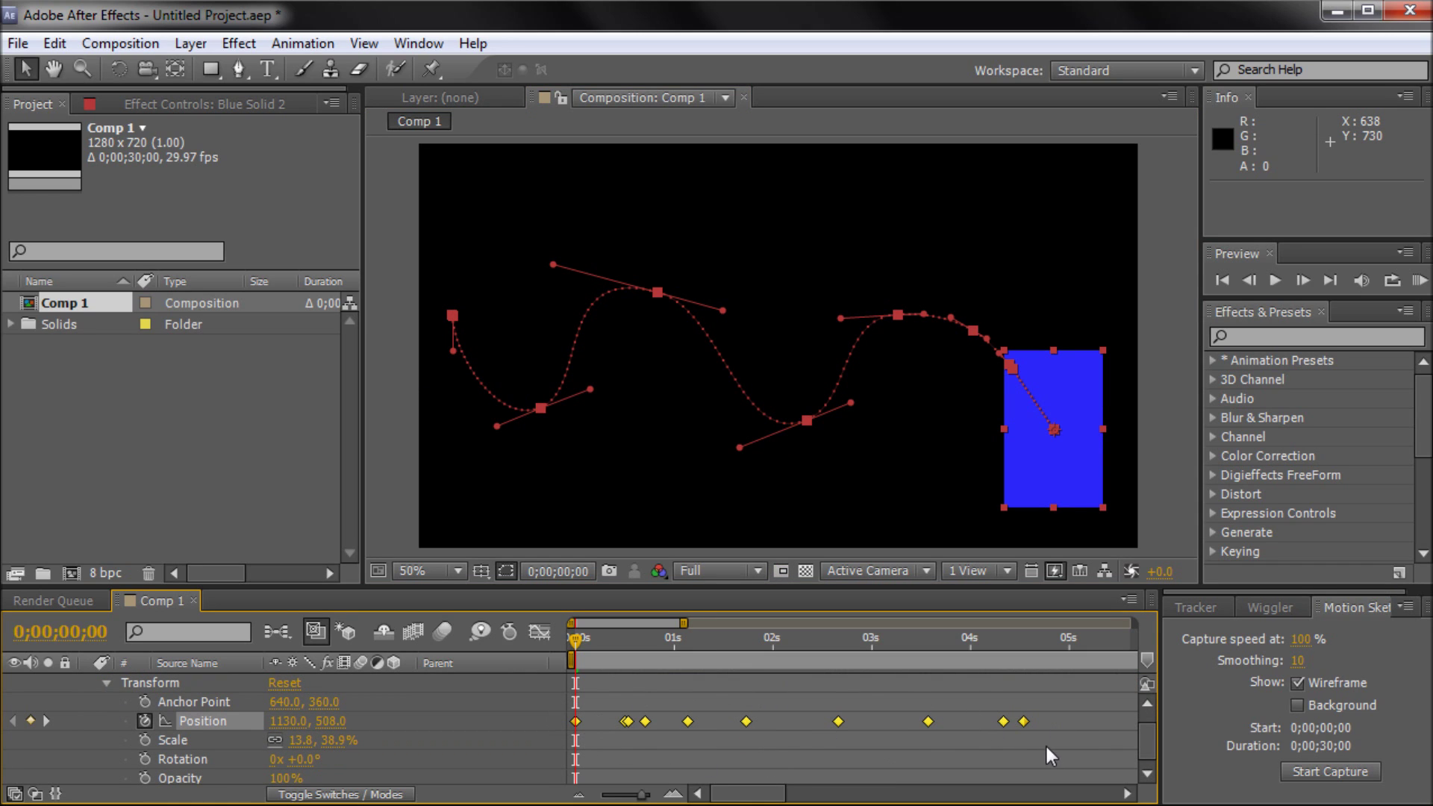
{"action": "left_click_drag", "start_coordinate": [1048, 750], "coordinate": [570, 695]}
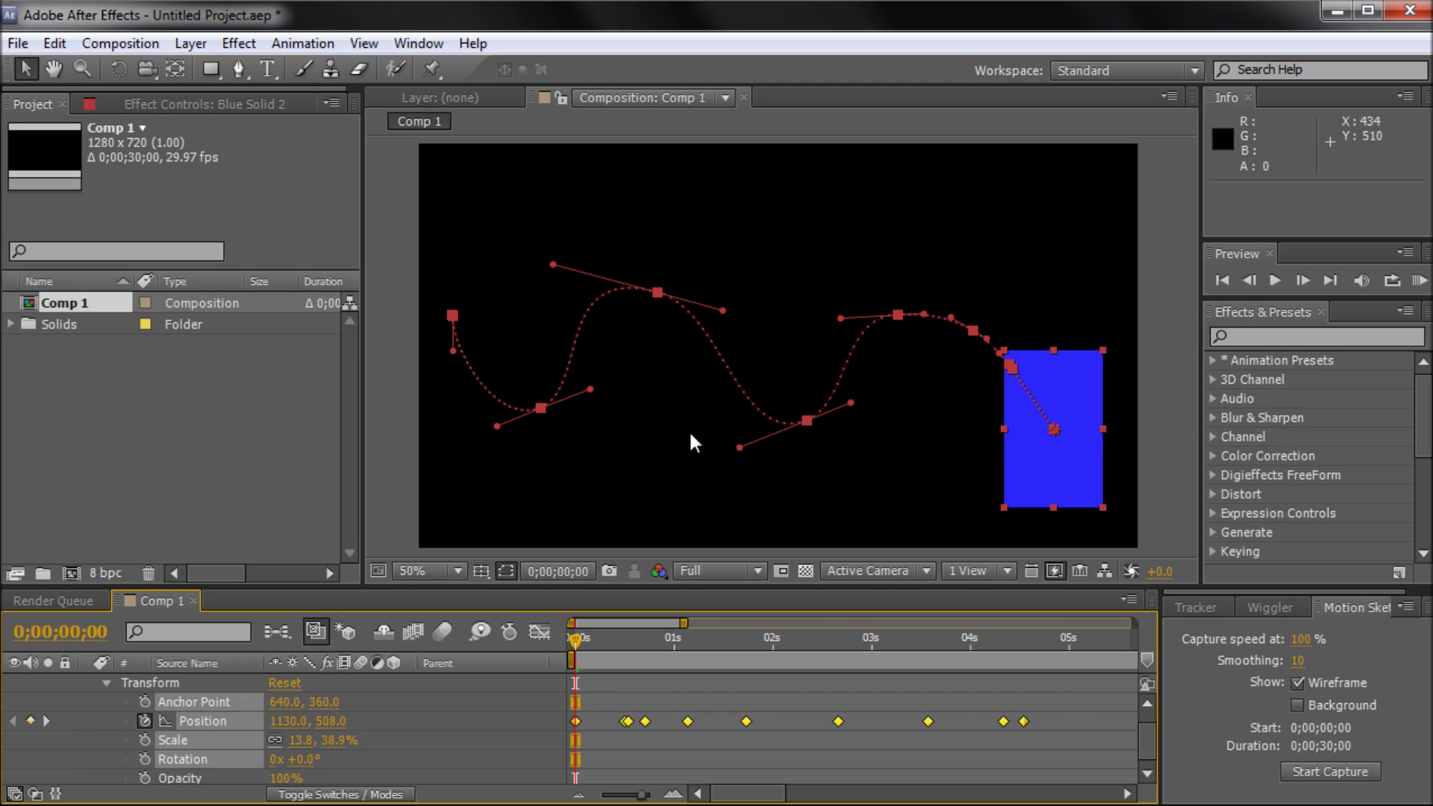
{"action": "left_click_drag", "start_coordinate": [576, 639], "coordinate": [574, 694]}
{"action": "left_click", "coordinate": [807, 699]}
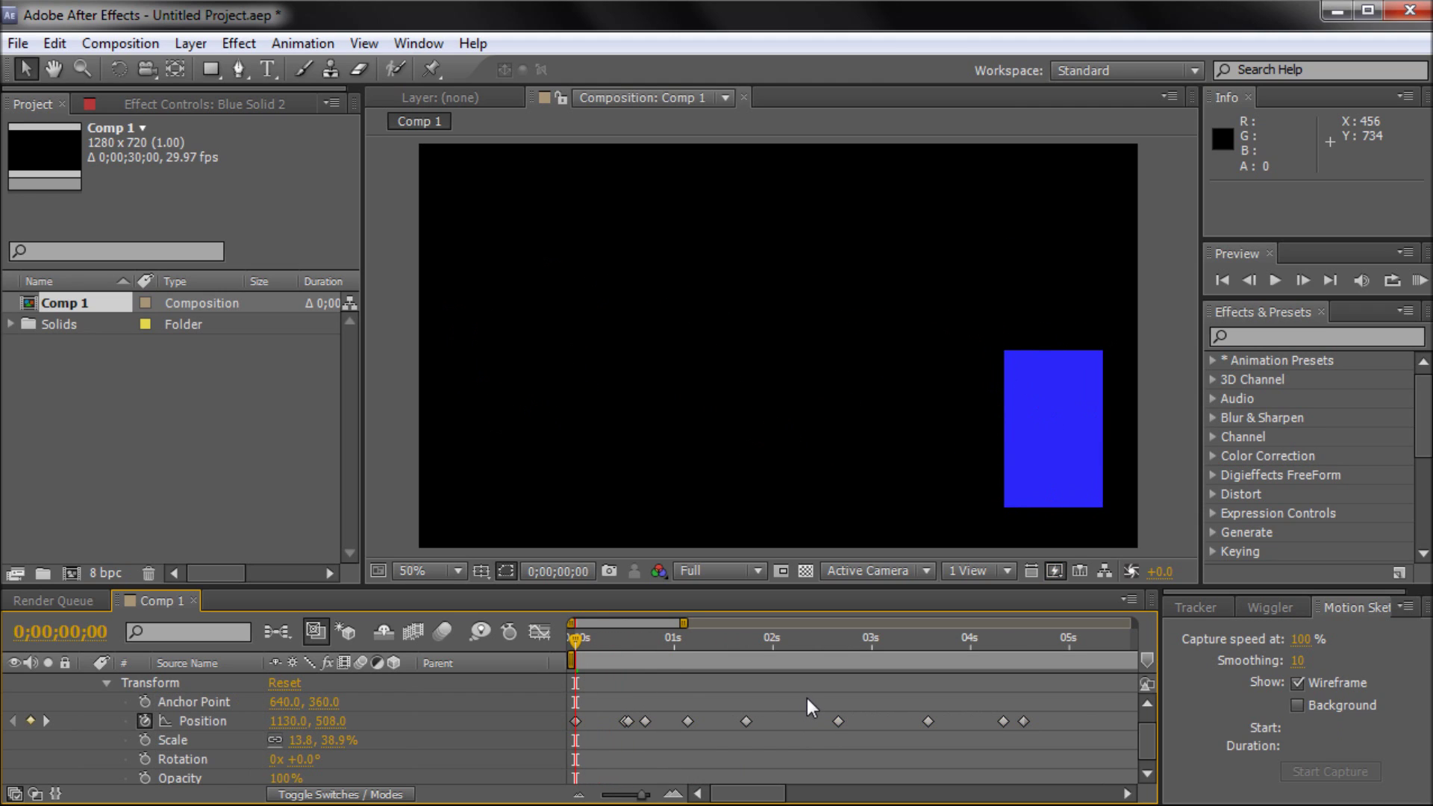
Scrub to watch Blue Solid 2 follow its wavy path, rewind to frame 0, and collapse Transform
{"action": "left_click_drag", "start_coordinate": [572, 642], "coordinate": [573, 675]}
{"action": "left_click", "coordinate": [1139, 430]}
{"action": "left_click", "coordinate": [1075, 436]}
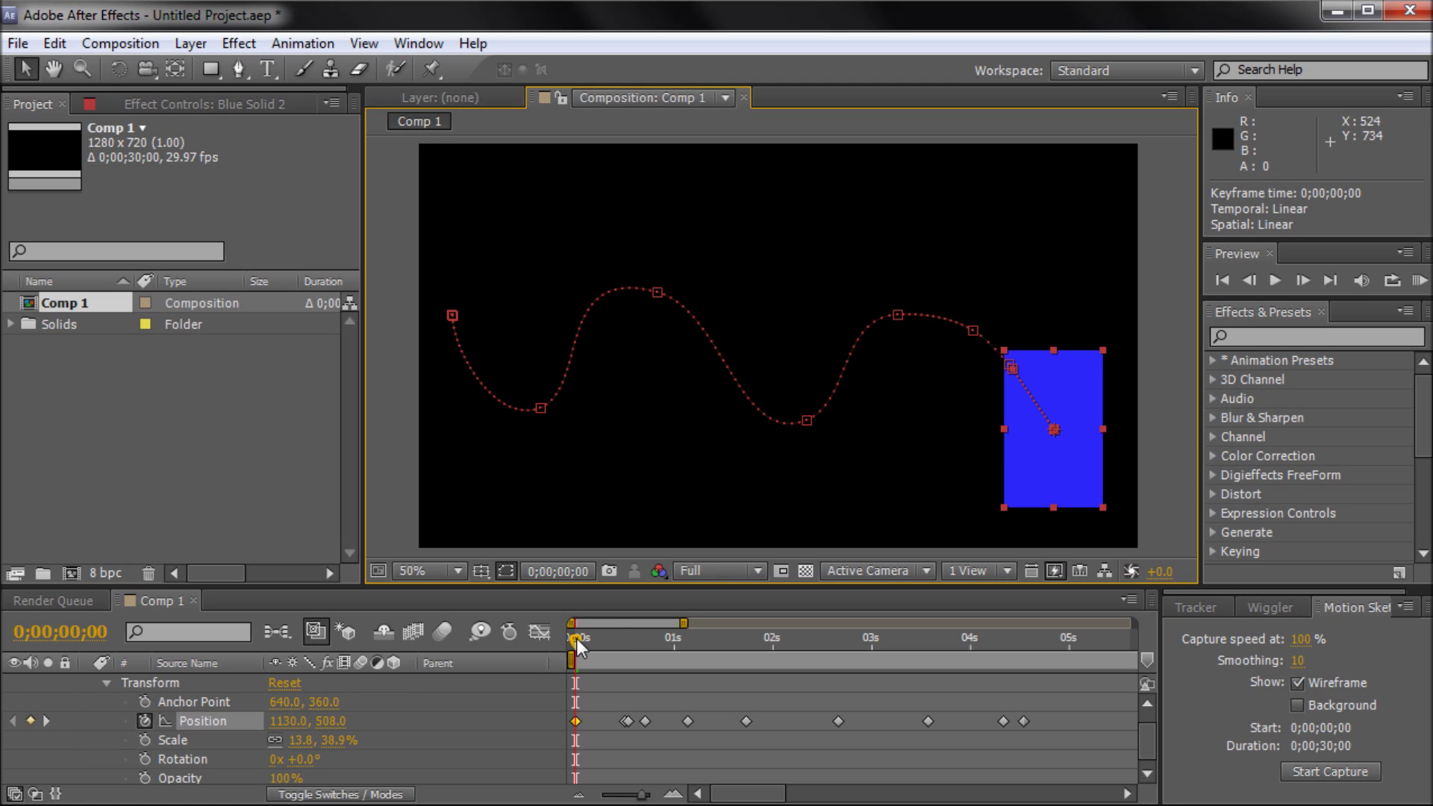
{"action": "left_click_drag", "start_coordinate": [577, 638], "coordinate": [642, 641]}
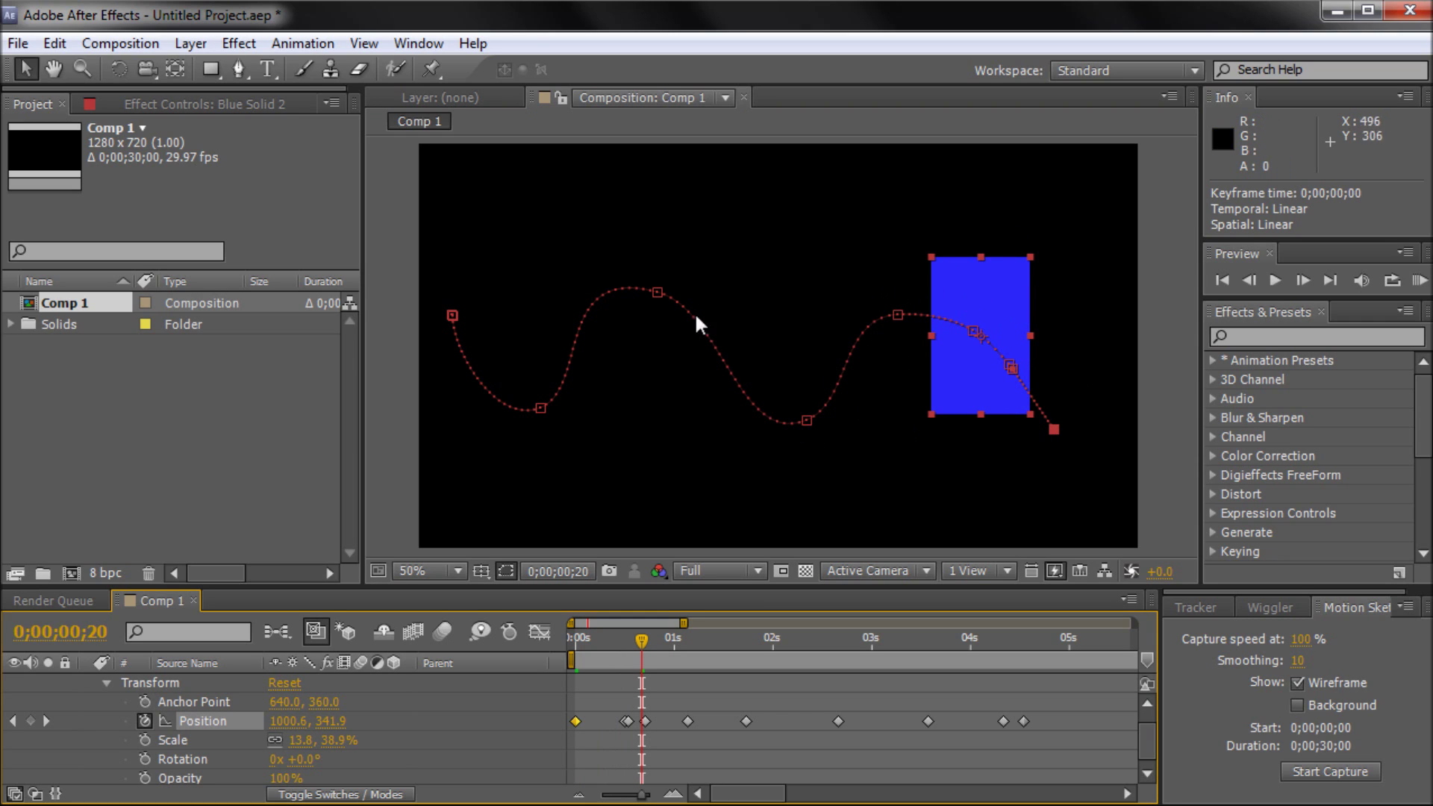
{"action": "left_click_drag", "start_coordinate": [641, 637], "coordinate": [560, 642]}
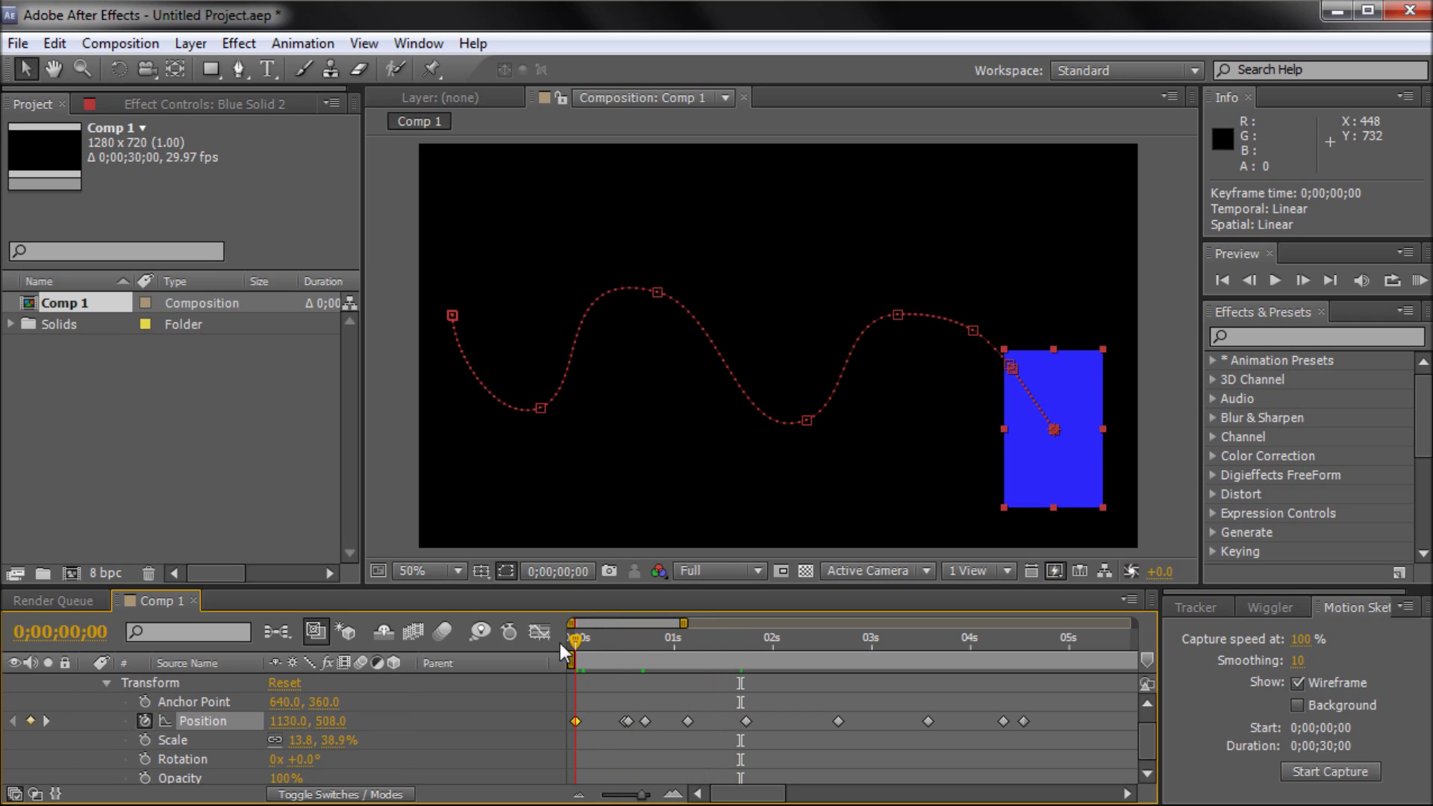
{"action": "left_click", "coordinate": [106, 683]}
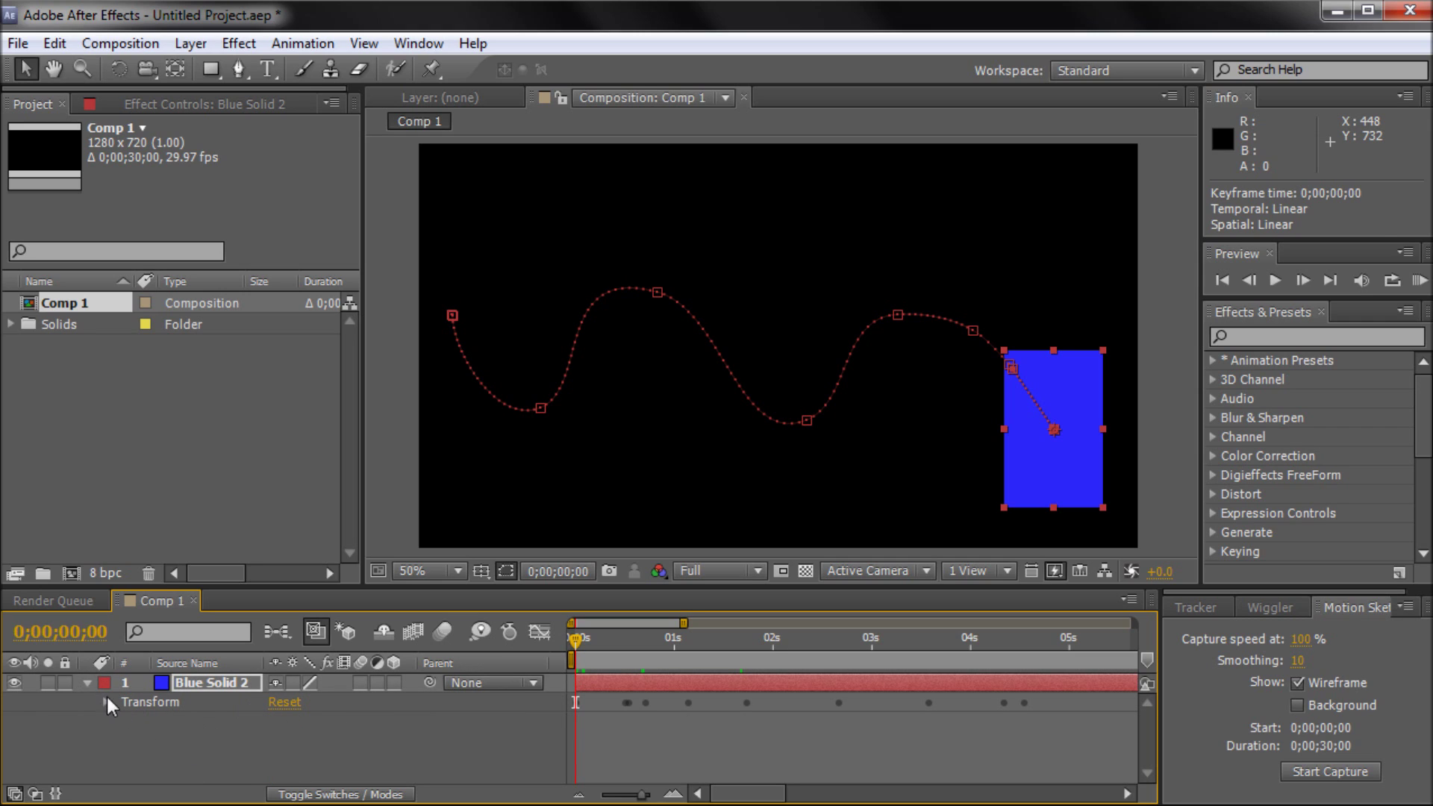
{"action": "left_click", "coordinate": [219, 682]}
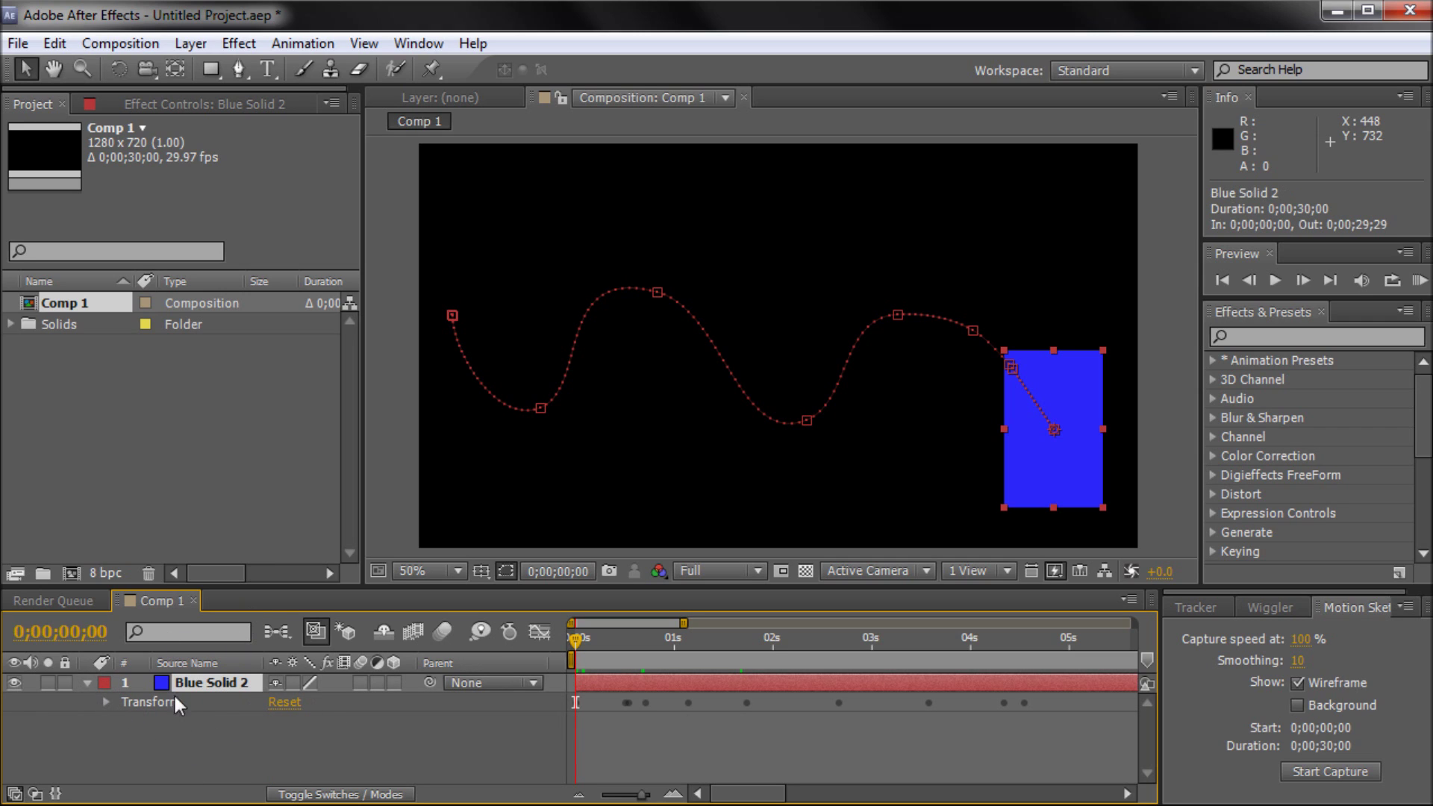
Set the solid's Auto-Orientation to Orient Along Path and scrub to confirm it tilts
{"action": "left_click", "coordinate": [190, 44]}
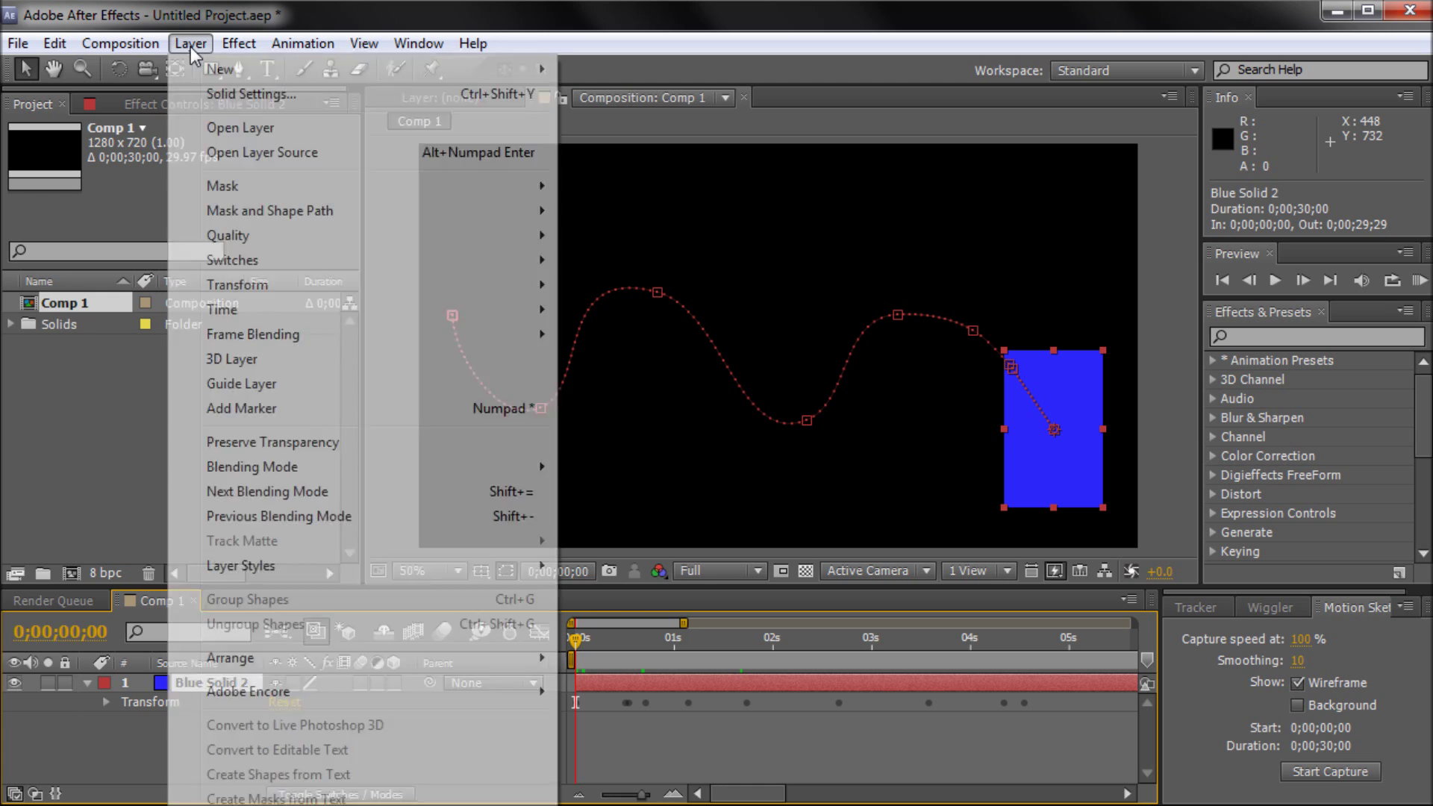
{"action": "mouse_move", "coordinate": [272, 286]}
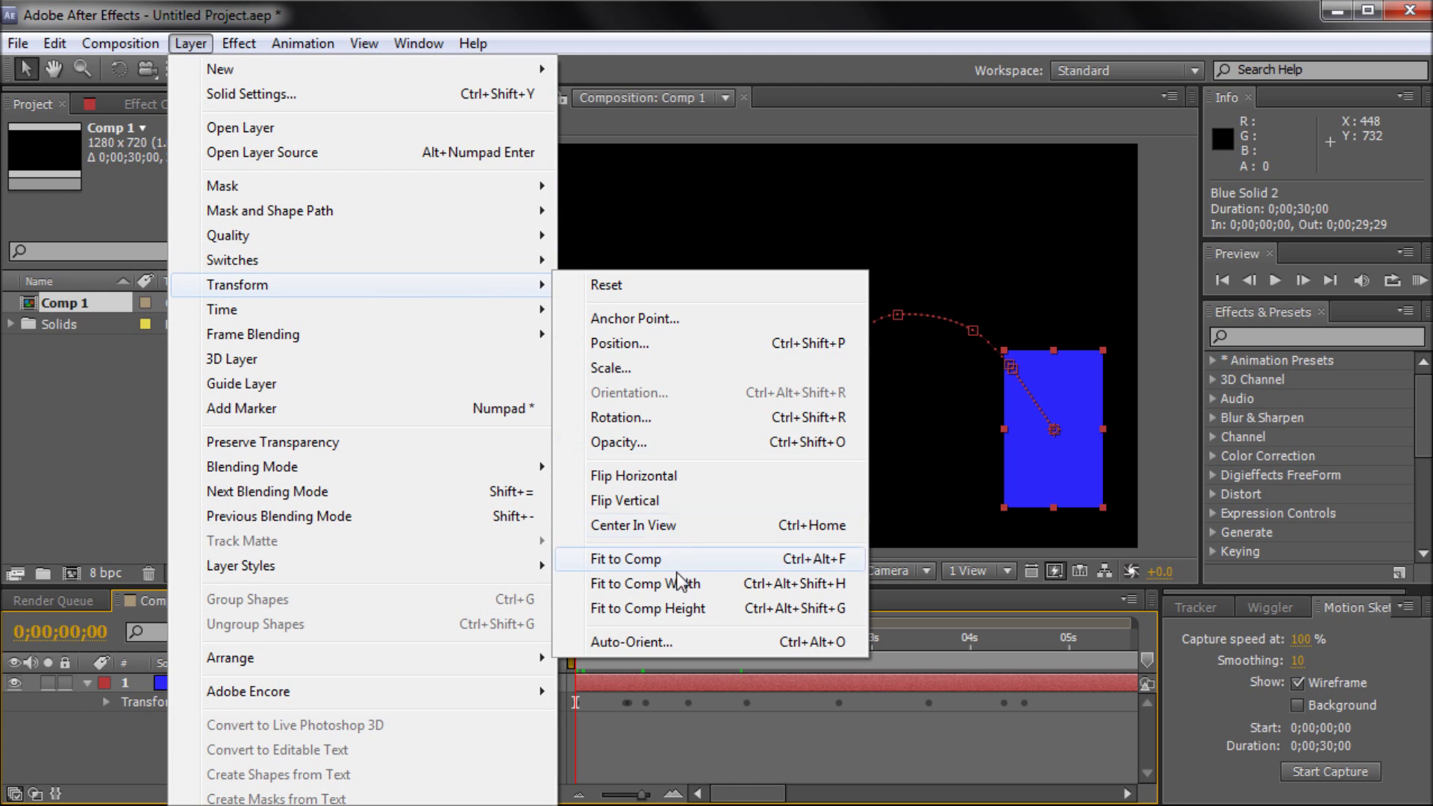
{"action": "left_click", "coordinate": [614, 641]}
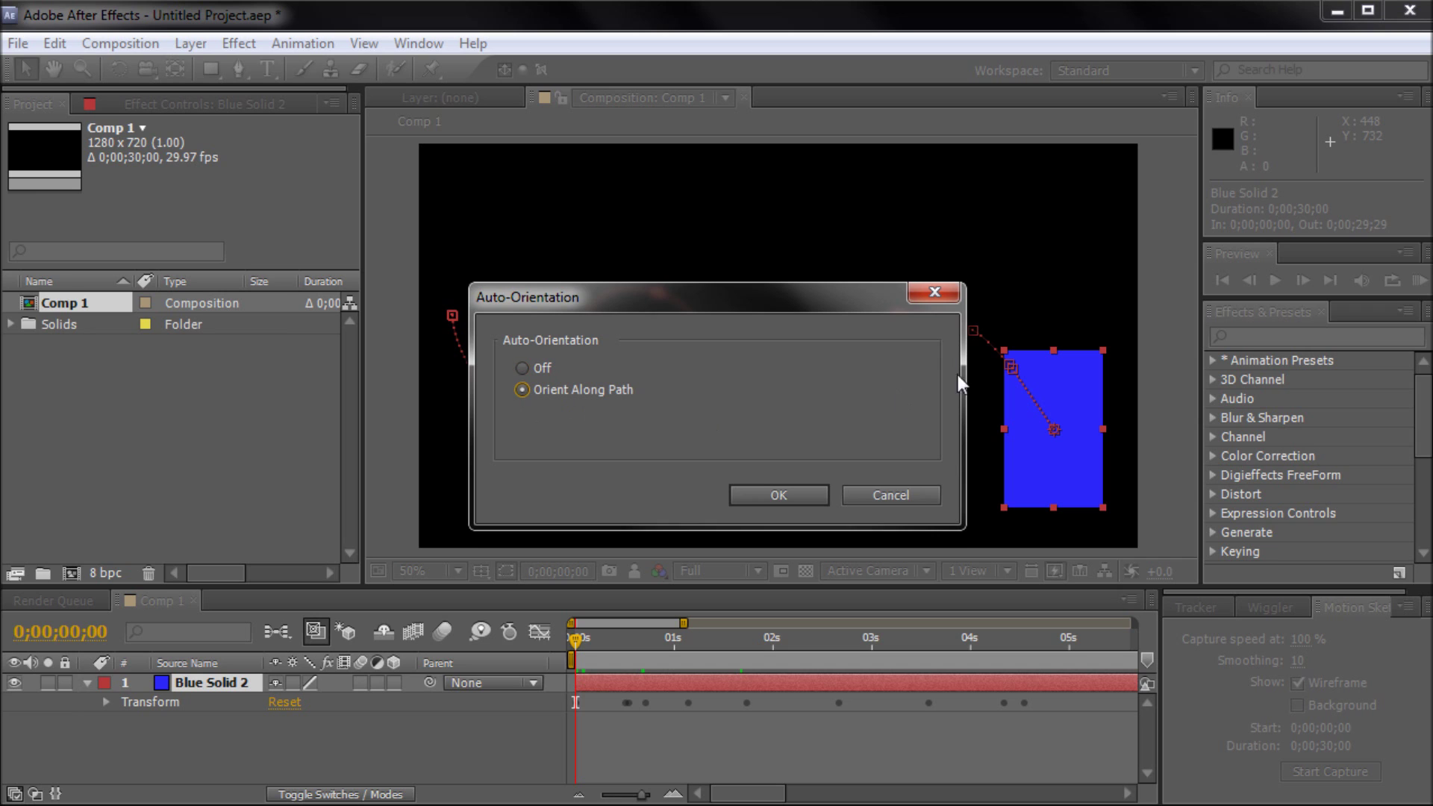
{"action": "left_click", "coordinate": [783, 499]}
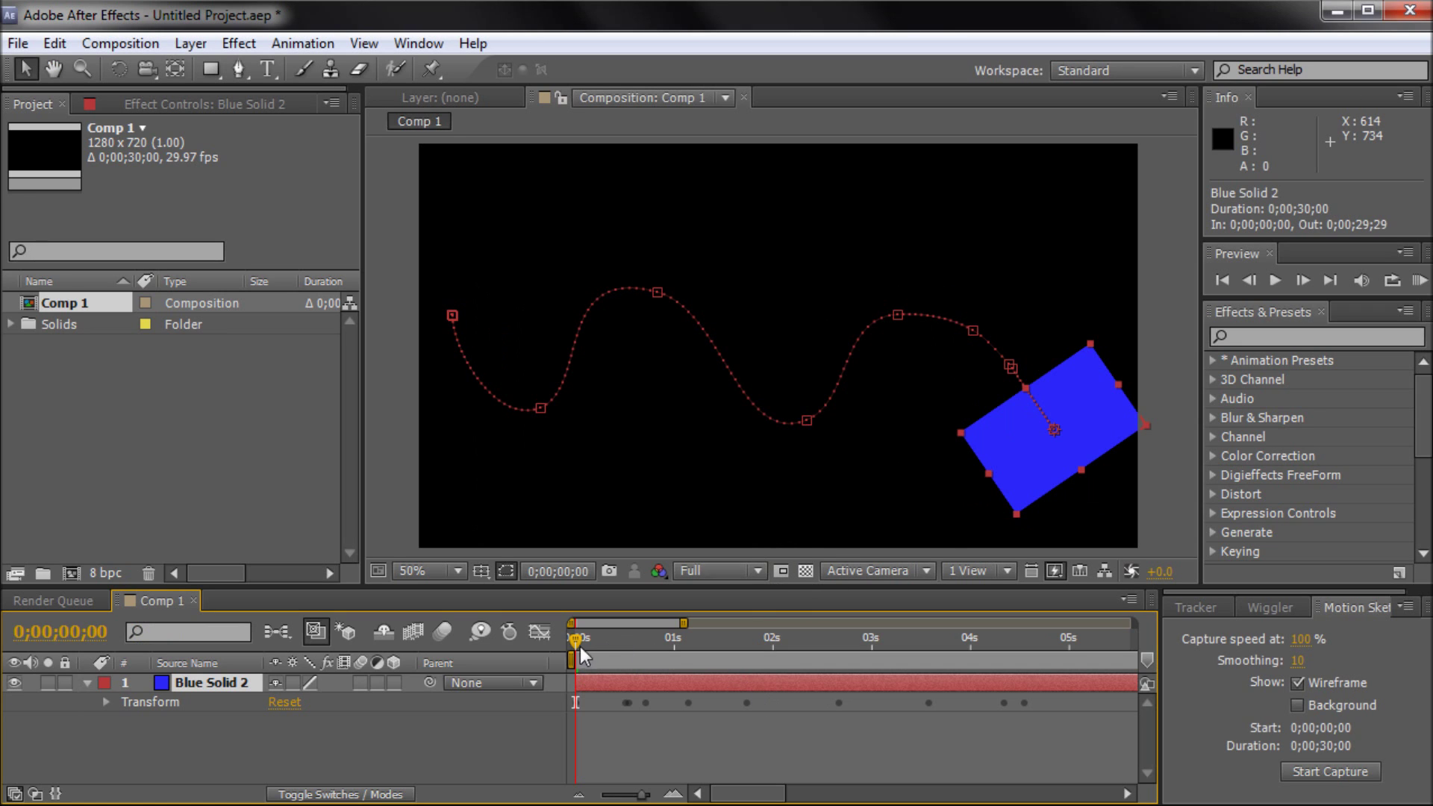
{"action": "left_click_drag", "start_coordinate": [581, 650], "coordinate": [565, 679]}
{"action": "left_click", "coordinate": [121, 69]}
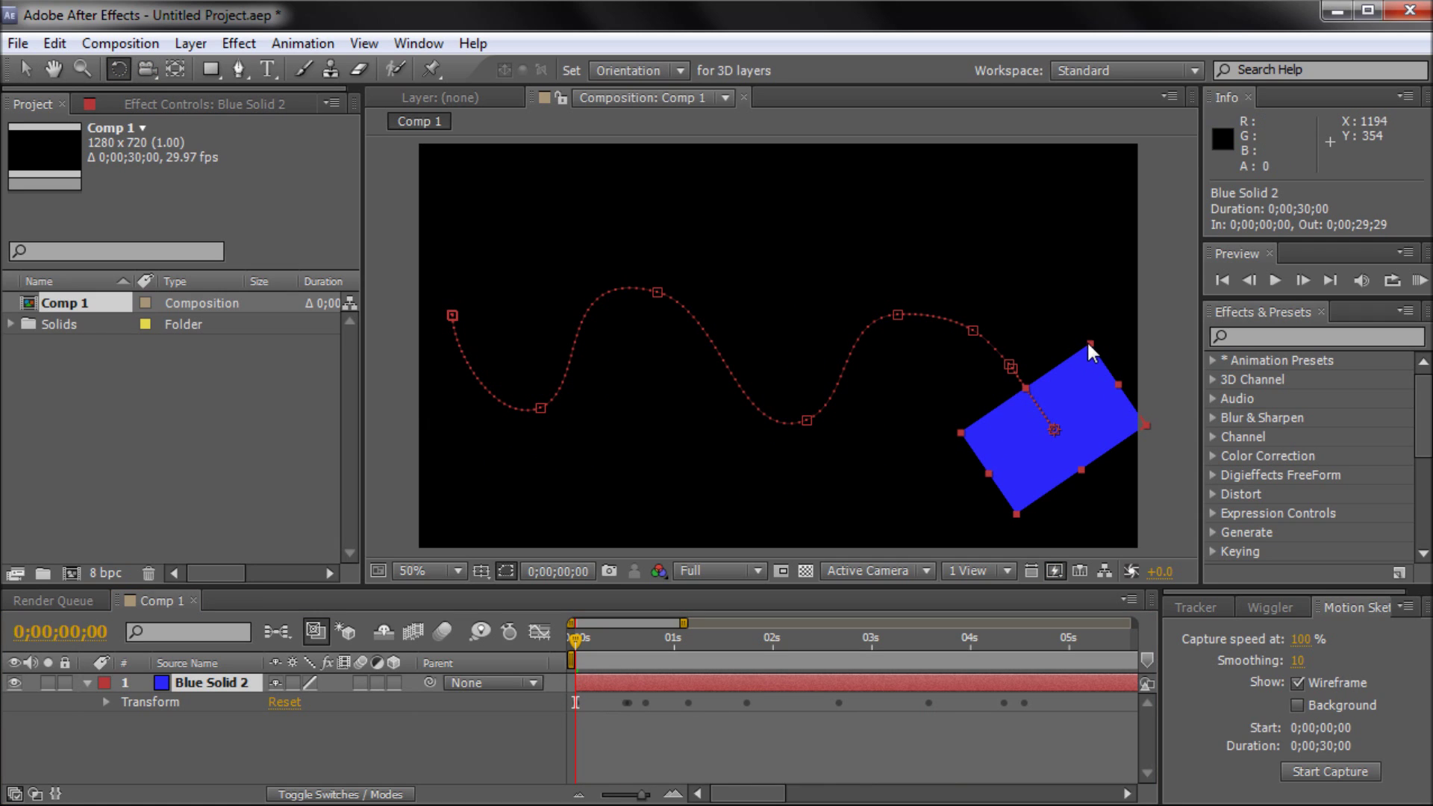
Rotate Blue Solid 2 to about -90° so its long side runs along the path, then preview
{"action": "left_click_drag", "start_coordinate": [1088, 346], "coordinate": [956, 387]}
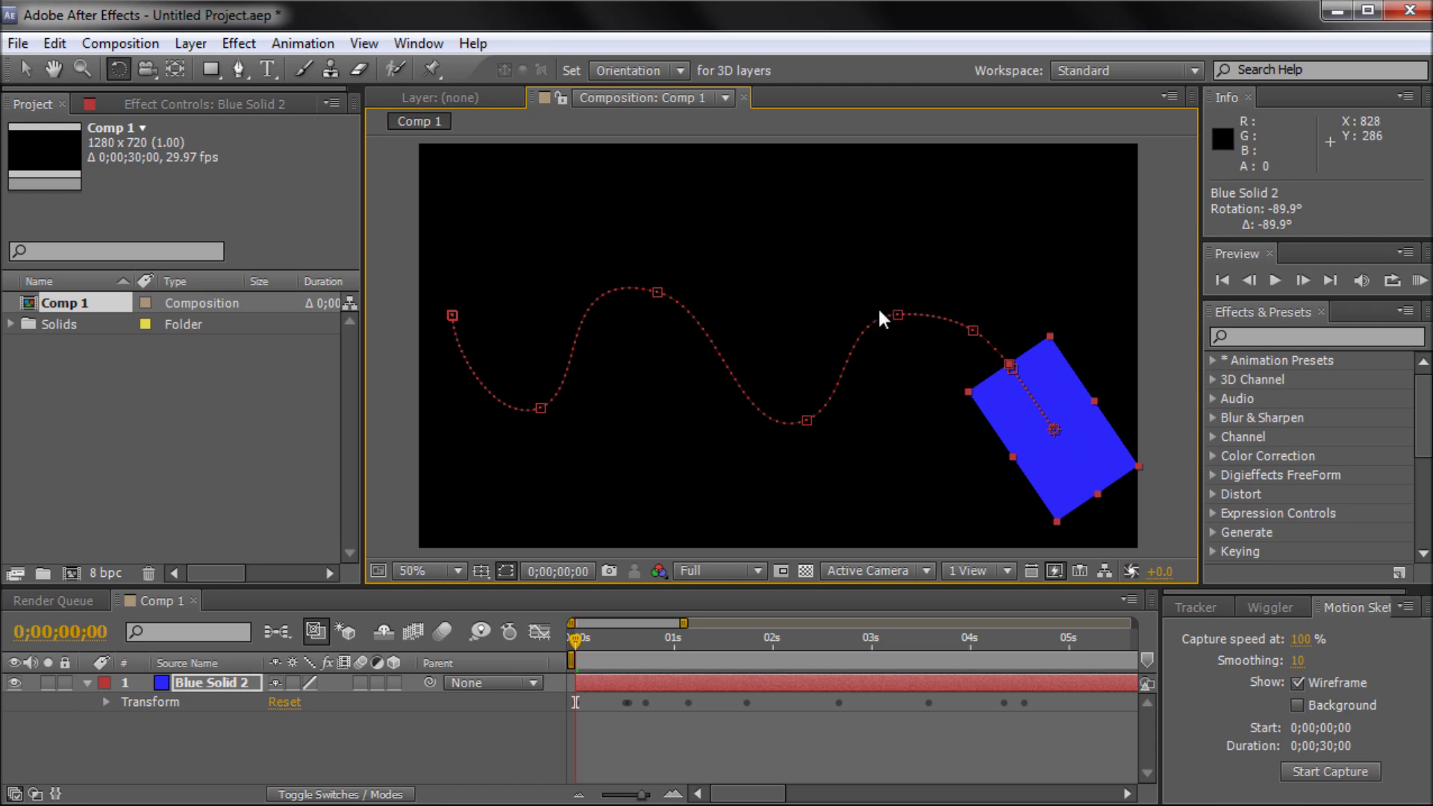
{"action": "key", "text": "v"}
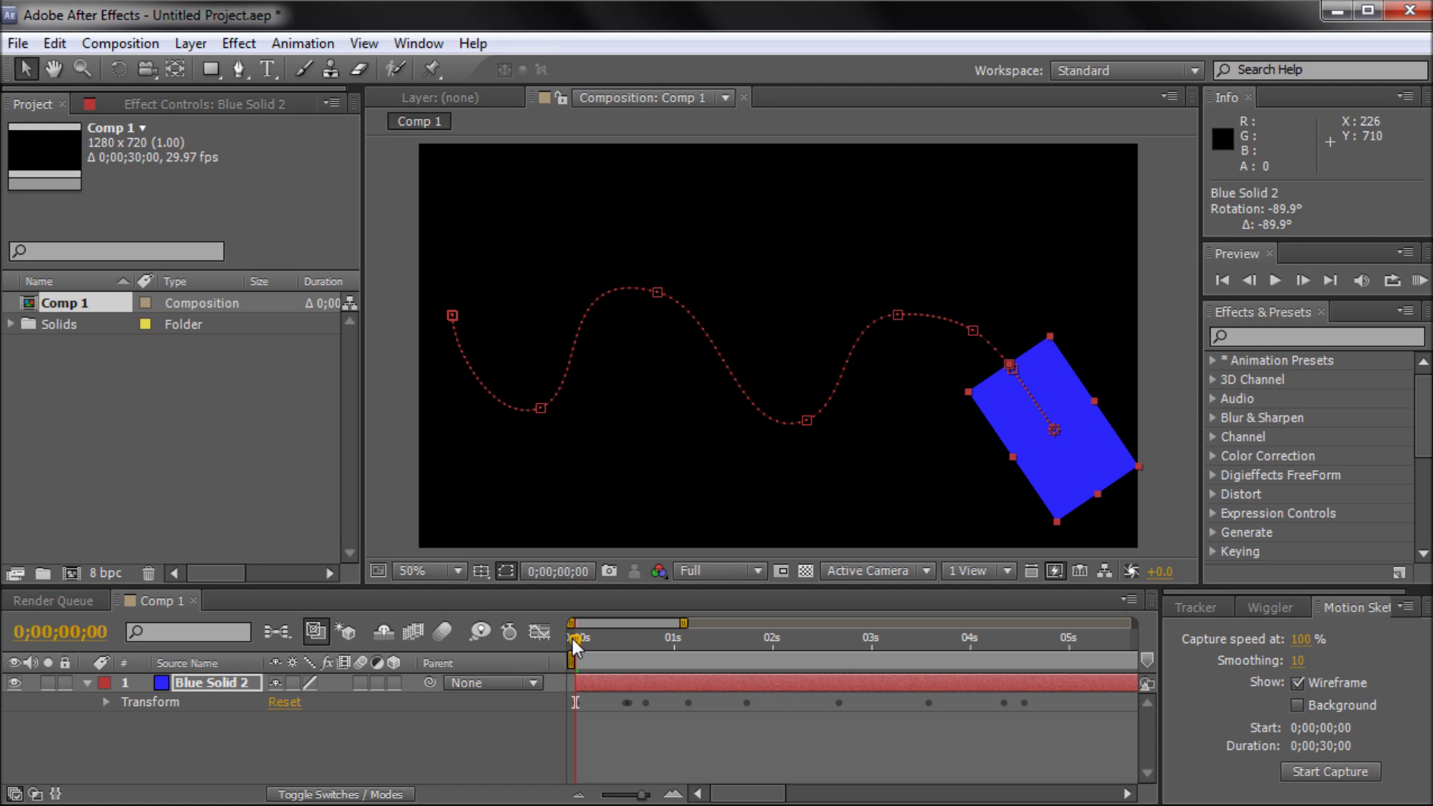
{"action": "left_click_drag", "start_coordinate": [573, 638], "coordinate": [547, 657]}
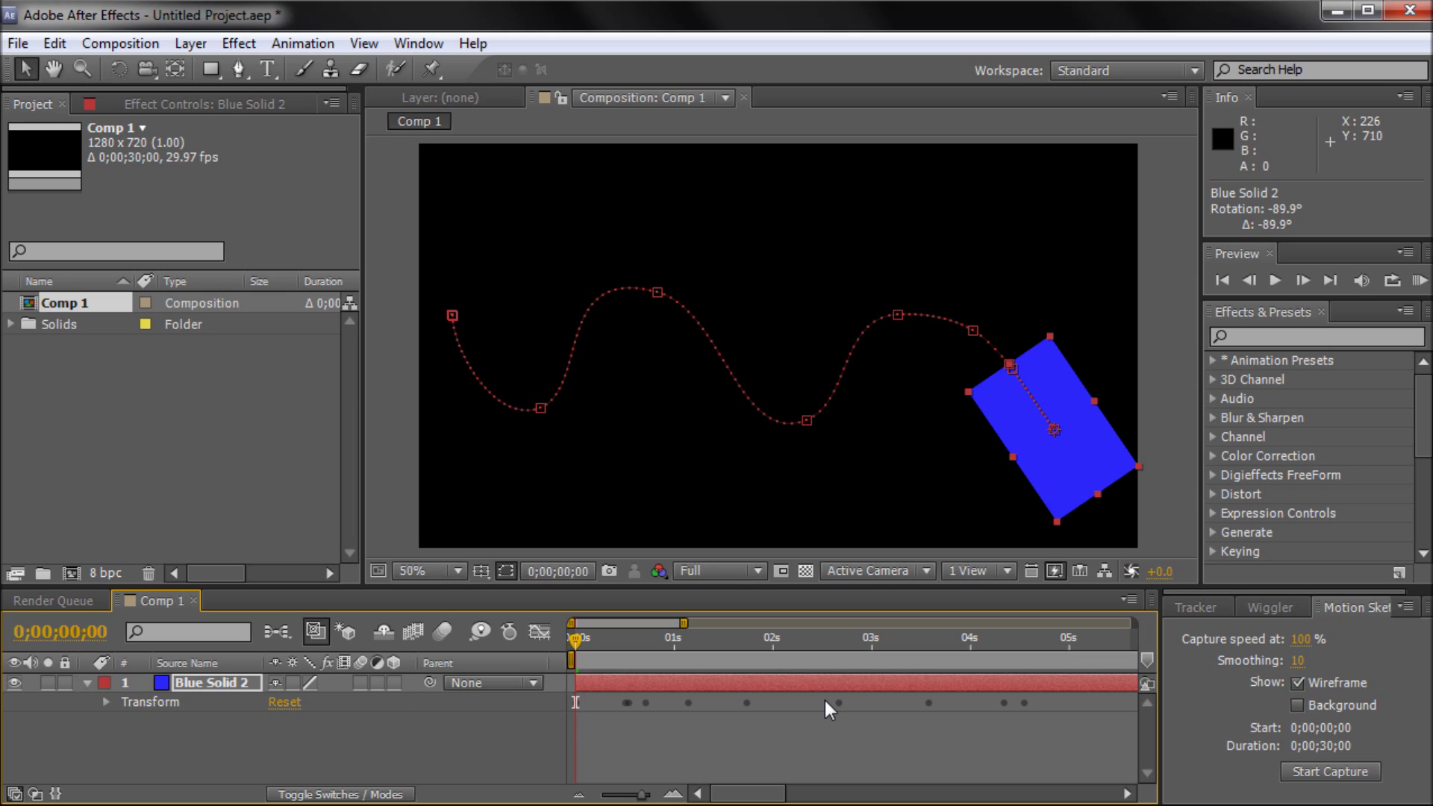
{"action": "left_click", "coordinate": [777, 588]}
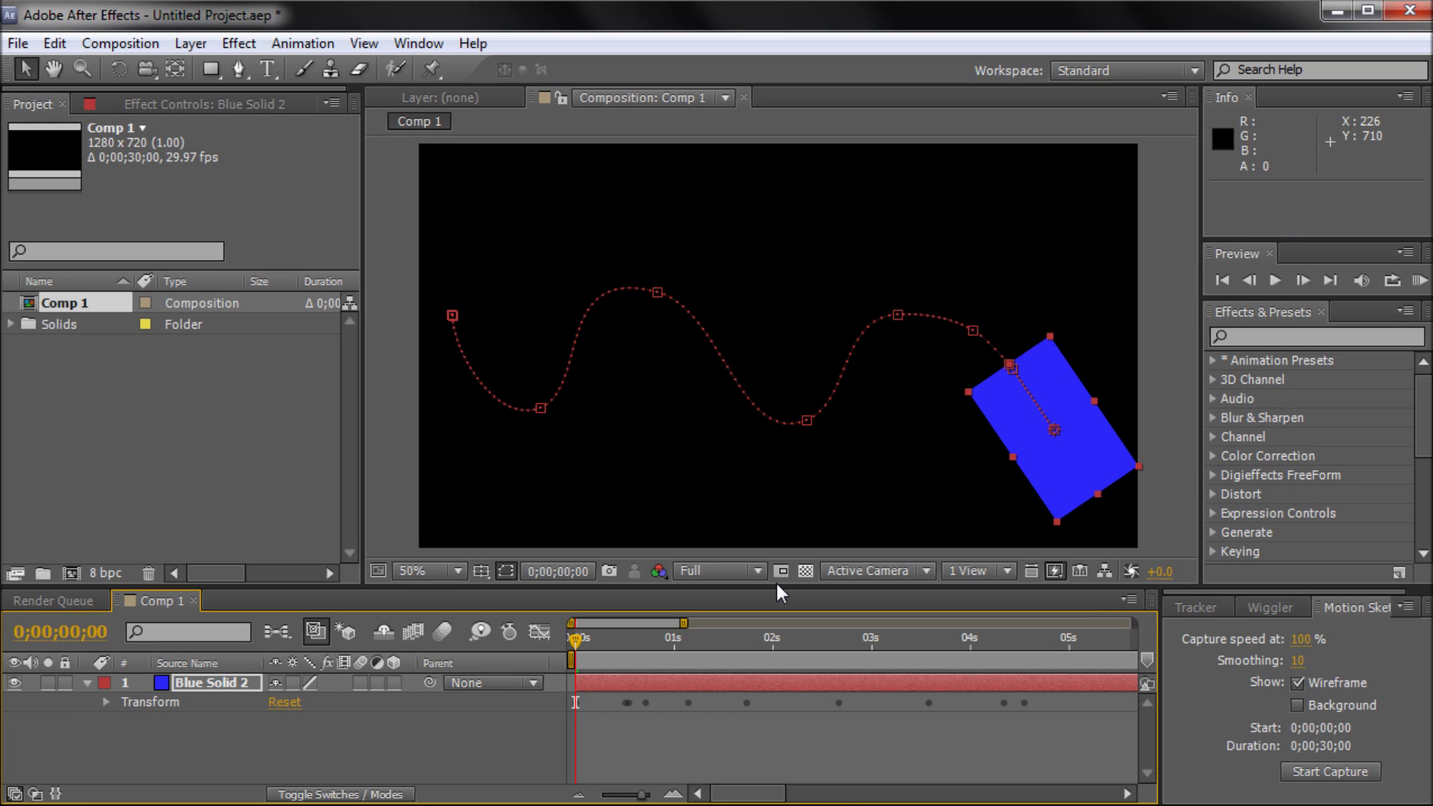